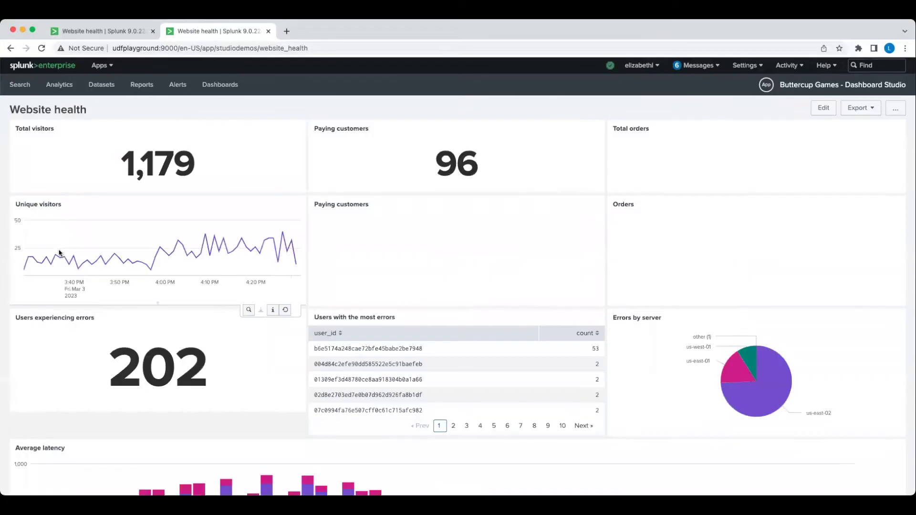
# Look through the Website health dashboard's visitor, customer, order, error, latency and request panels
pyautogui.moveTo(59, 253)
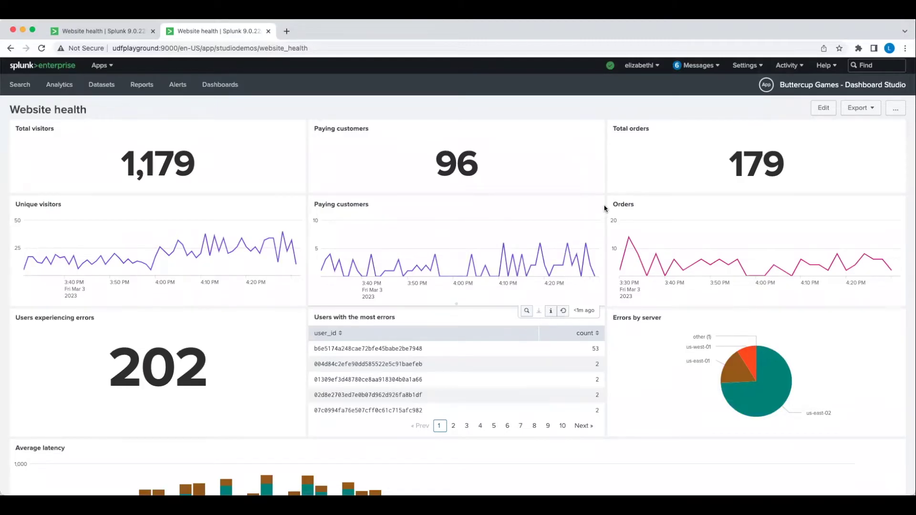
pyautogui.scroll(-2, 604, 209)
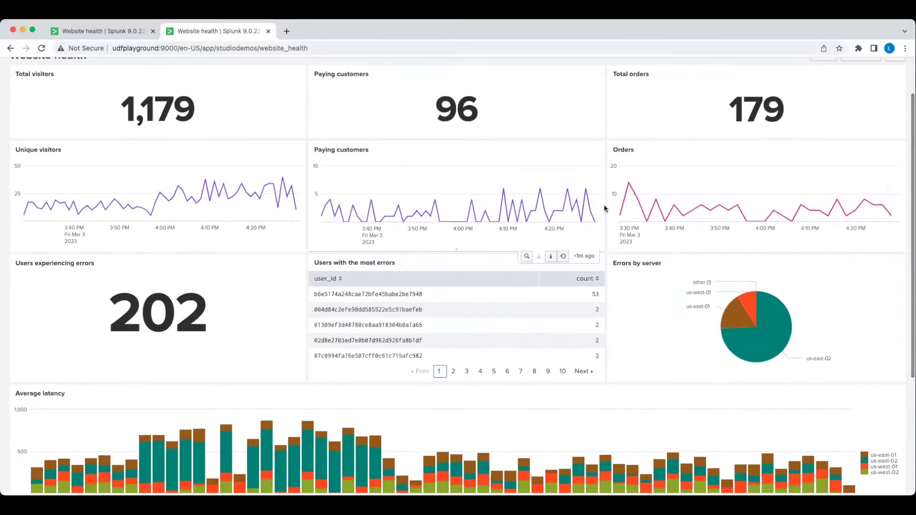
pyautogui.scroll(-1, 604, 209)
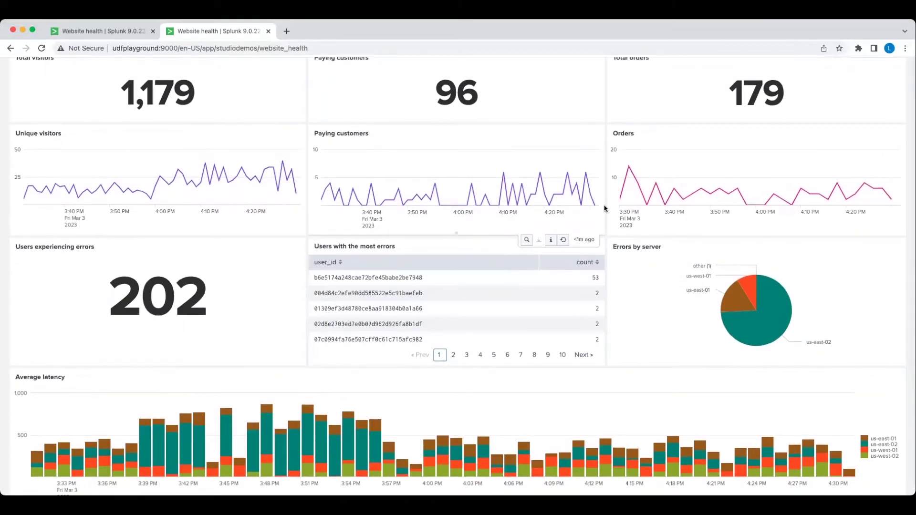
pyautogui.scroll(-3, 603, 208)
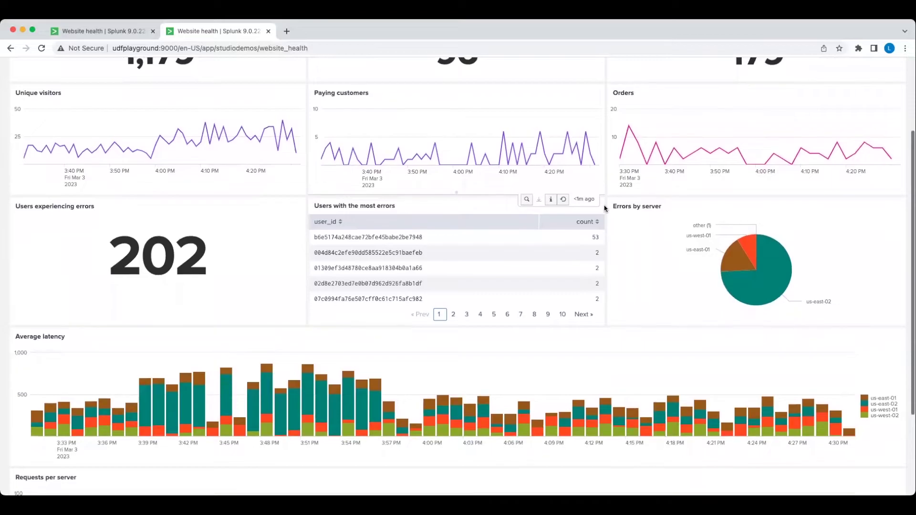
pyautogui.scroll(-5, 604, 208)
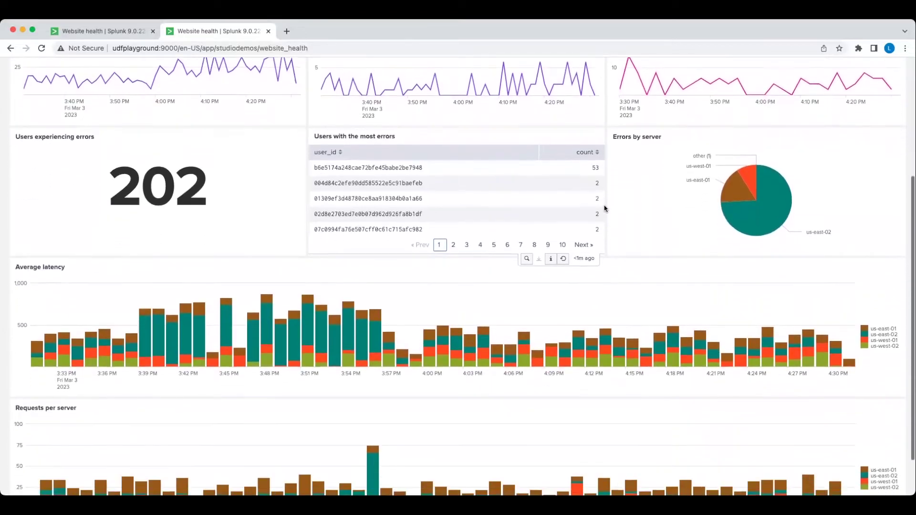
pyautogui.scroll(-4, 604, 208)
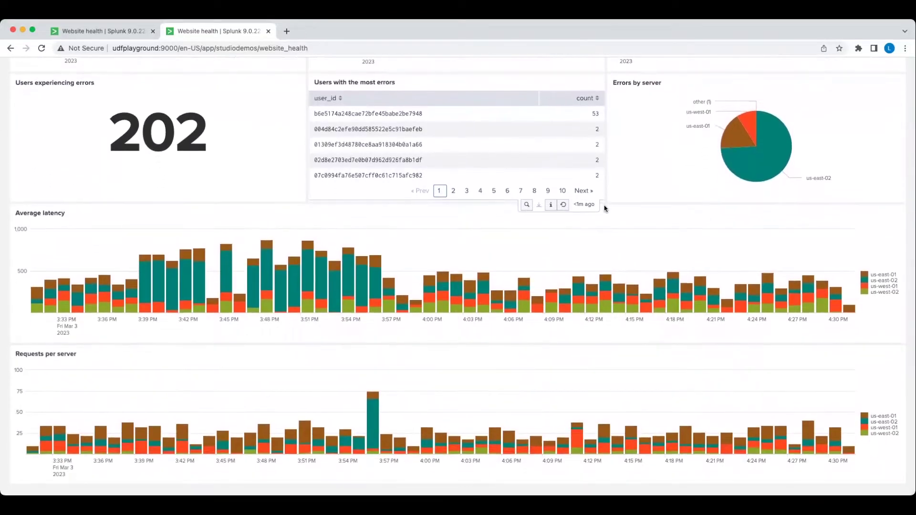
pyautogui.scroll(6, 604, 209)
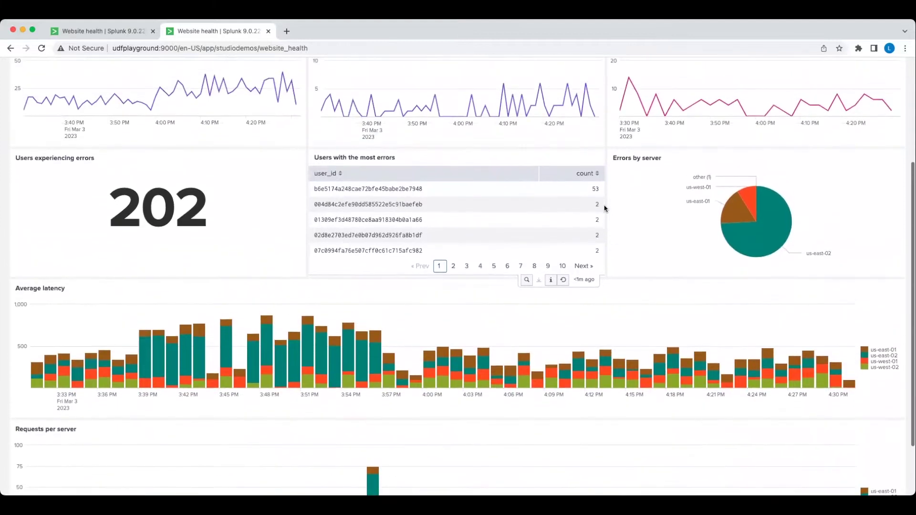
pyautogui.scroll(8, 603, 209)
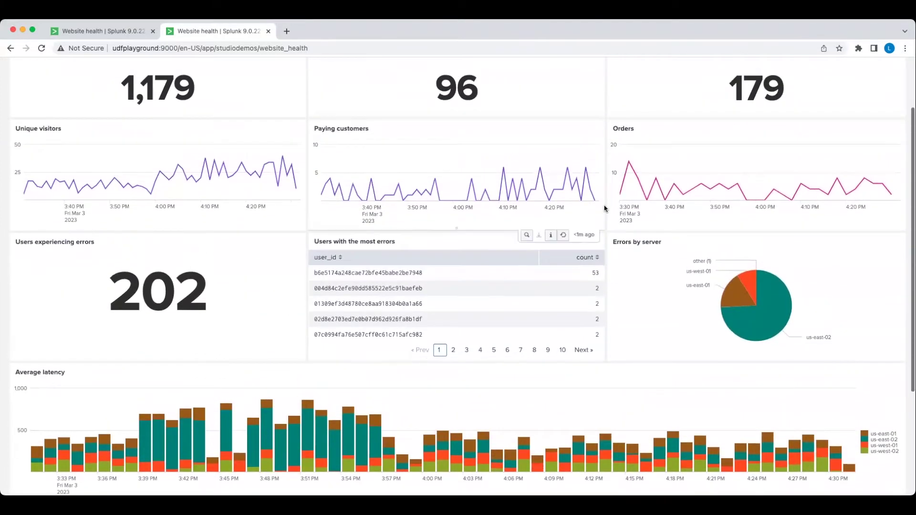
pyautogui.scroll(3, 604, 209)
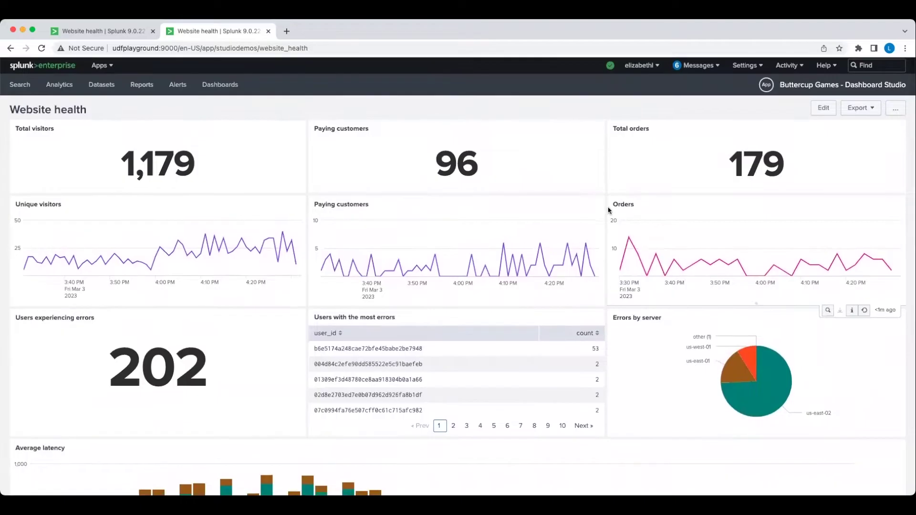
# Clone the dashboard in Dashboard Studio as "Website health Studio Copy" with Absolute layout, and set the copy's display mode to Actual Size
pyautogui.click(893, 110)
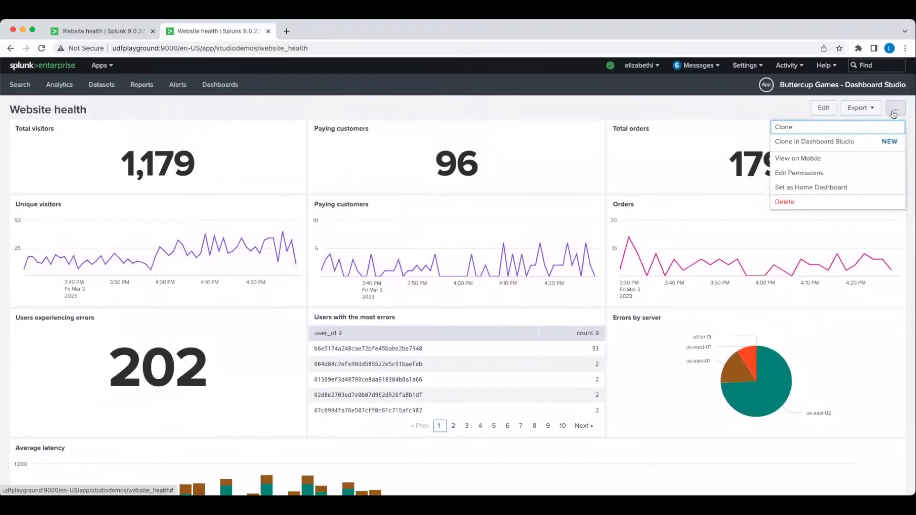
pyautogui.click(868, 143)
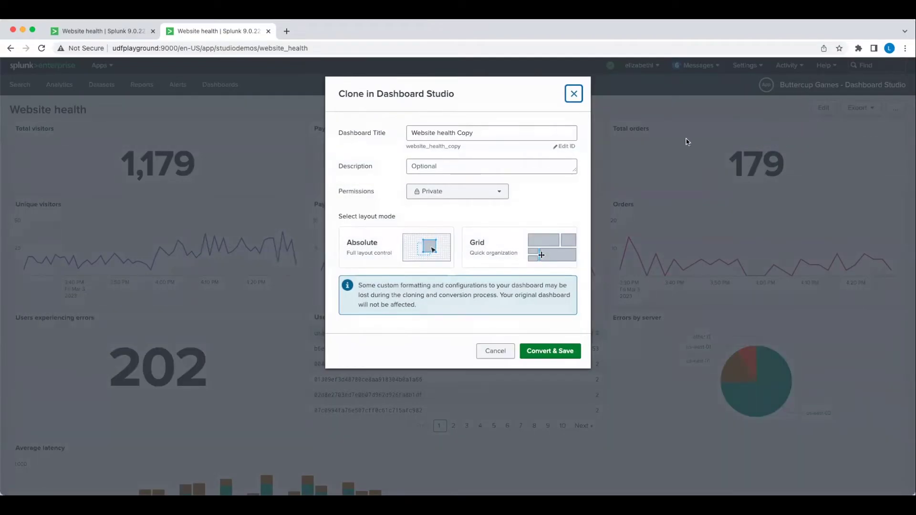
pyautogui.click(450, 134)
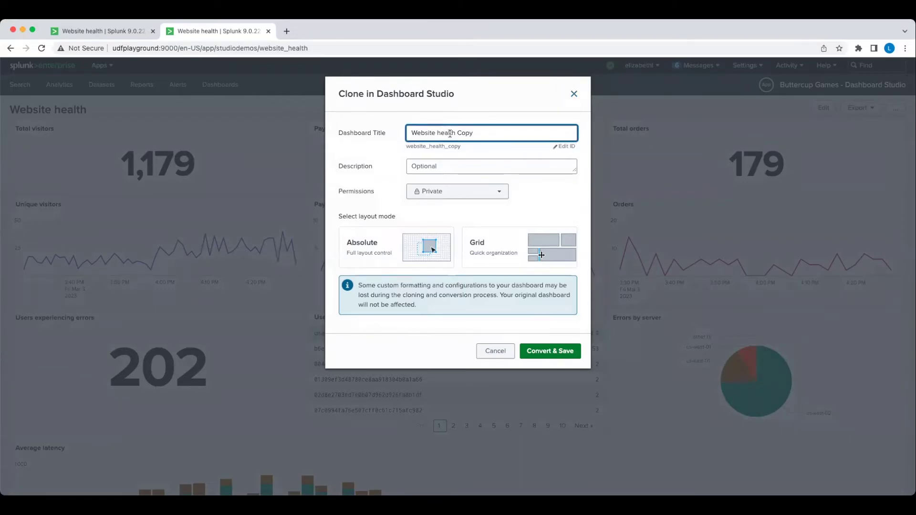
pyautogui.write('Studio')
pyautogui.click(427, 242)
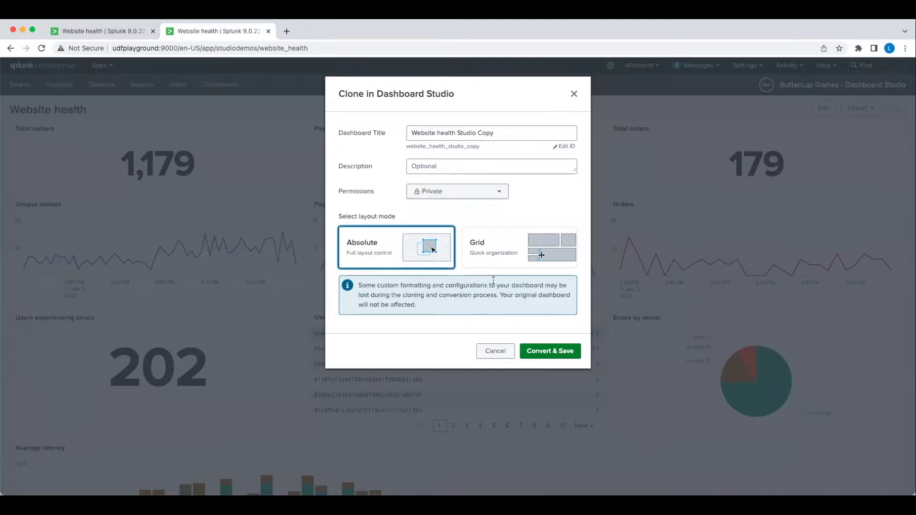
pyautogui.click(550, 351)
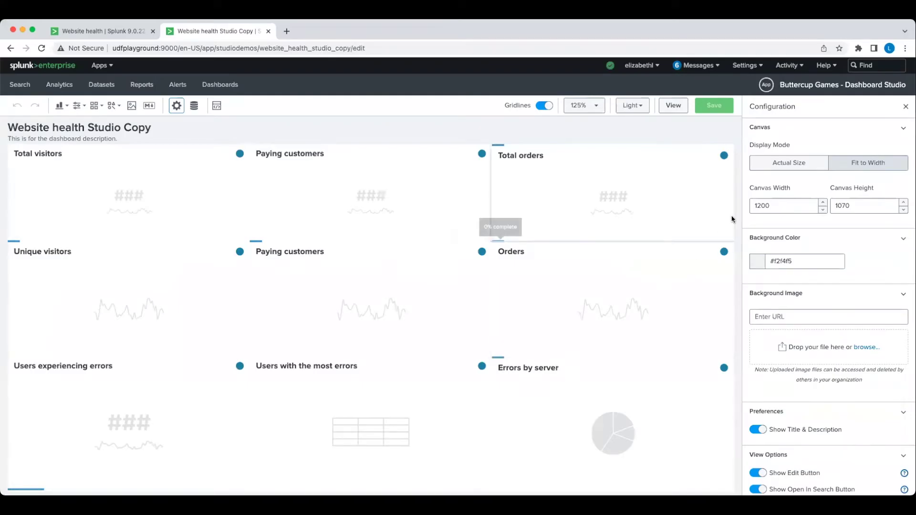
pyautogui.click(787, 164)
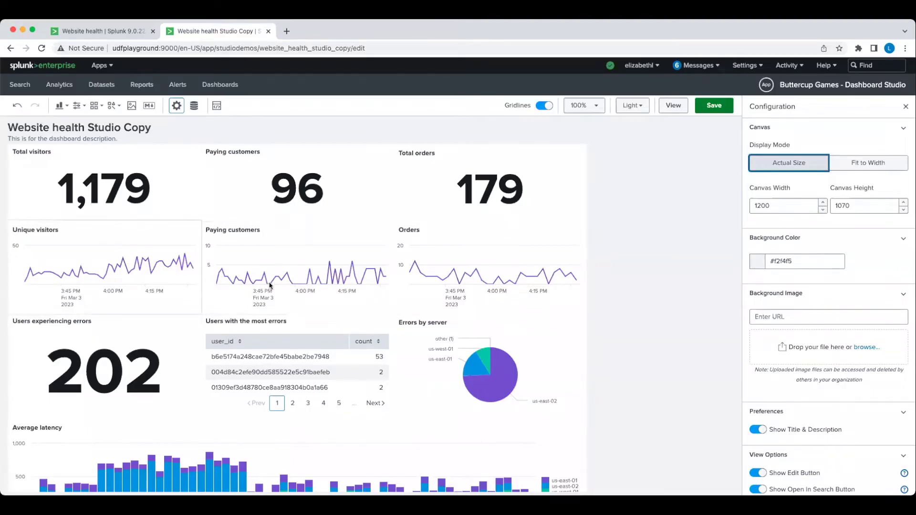
# Remove the title of the Unique visitors line chart and make its background transparent
pyautogui.moveTo(118, 238)
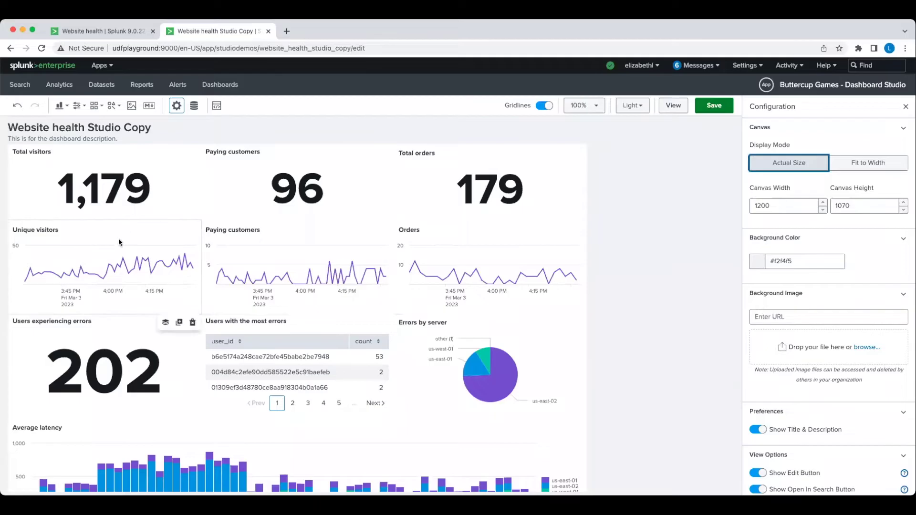
pyautogui.click(116, 293)
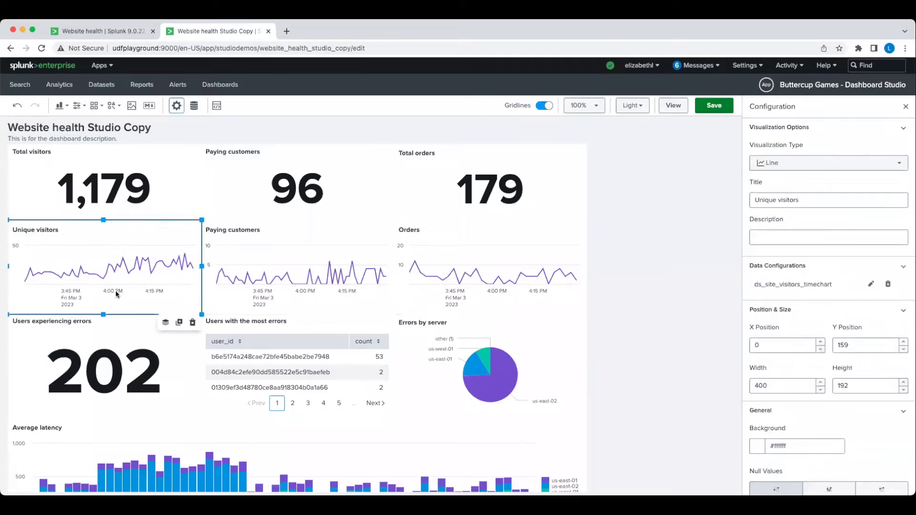
pyautogui.tripleClick(813, 200)
pyautogui.press('BackSpace')
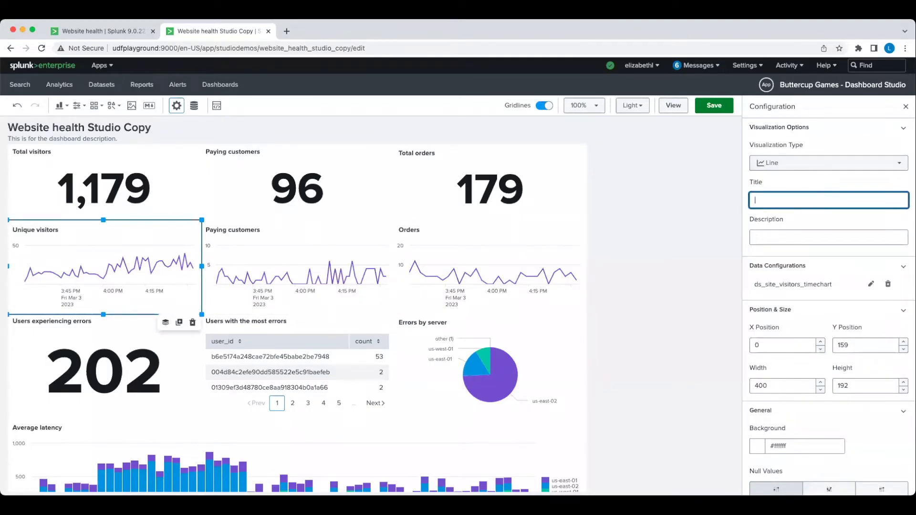
pyautogui.click(762, 444)
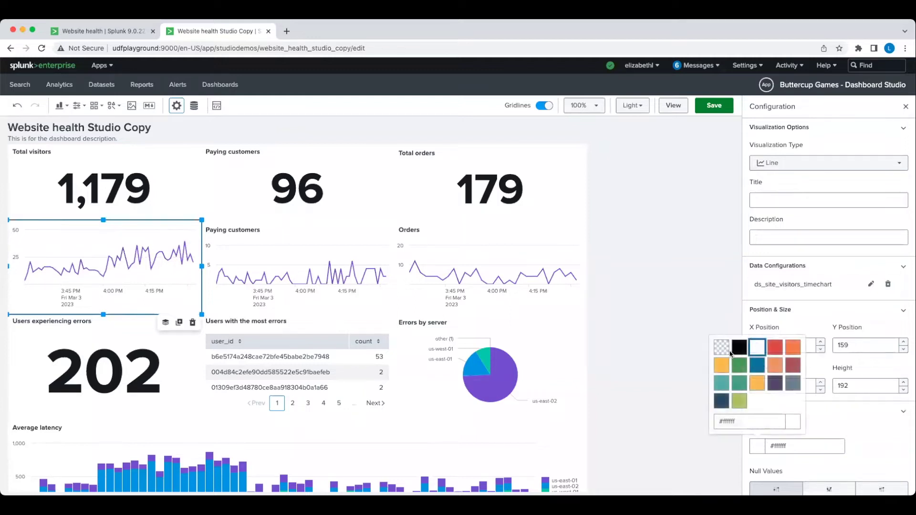
pyautogui.click(723, 348)
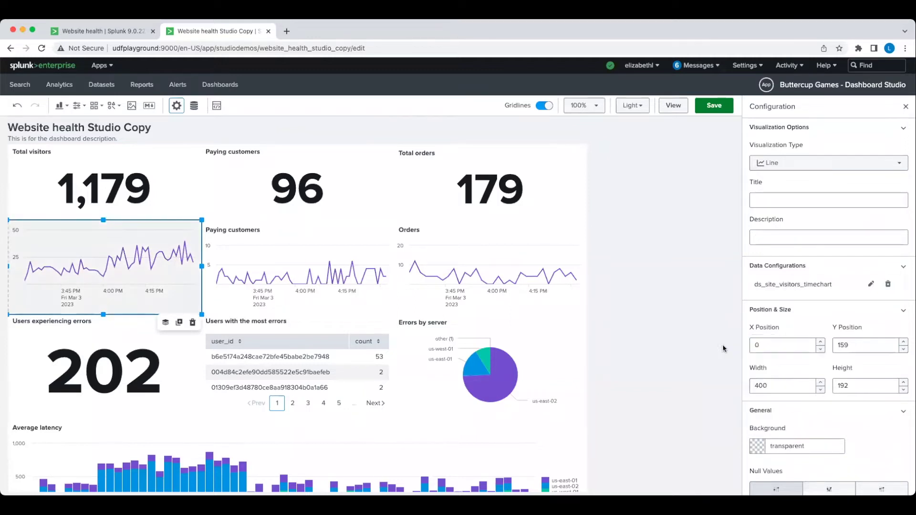
# Remove the title of the Paying customers line chart and make its background transparent
pyautogui.click(381, 244)
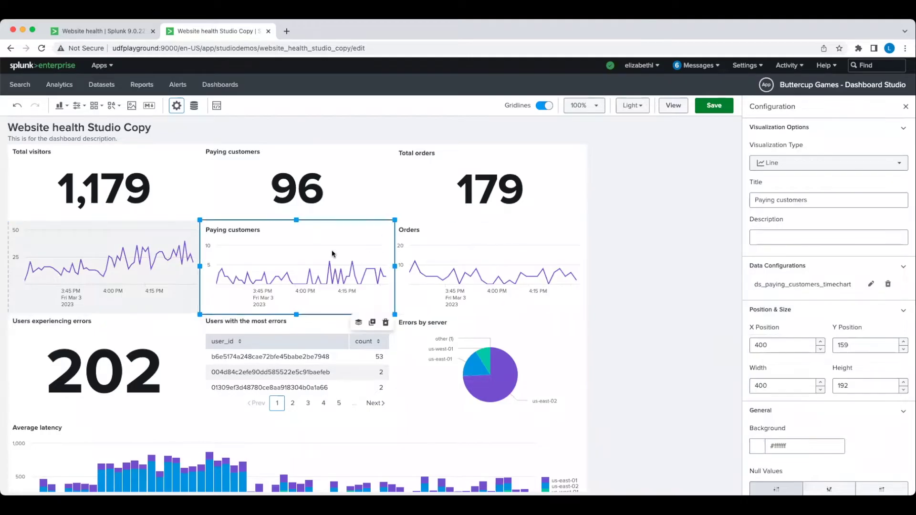
pyautogui.click(784, 199)
pyautogui.hotkey('ctrl', 'a')
pyautogui.press('BackSpace')
pyautogui.click(759, 447)
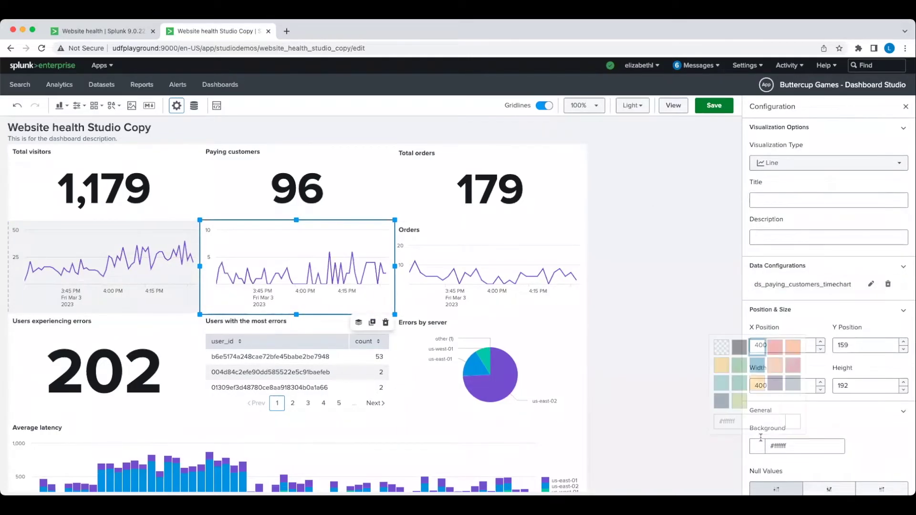
pyautogui.click(721, 348)
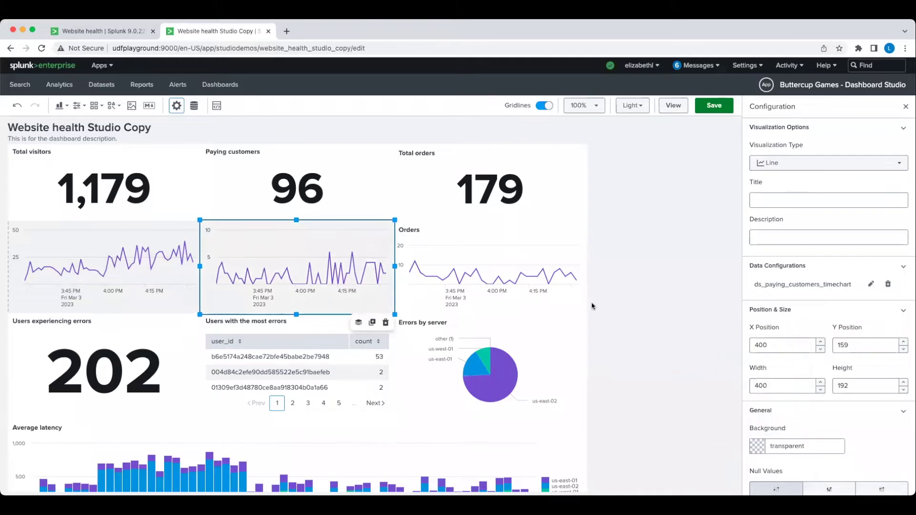
# Remove the title of the Orders line chart and make its background transparent
pyautogui.click(435, 303)
pyautogui.click(827, 200)
pyautogui.hotkey('ctrl', 'a')
pyautogui.press('BackSpace')
pyautogui.click(758, 449)
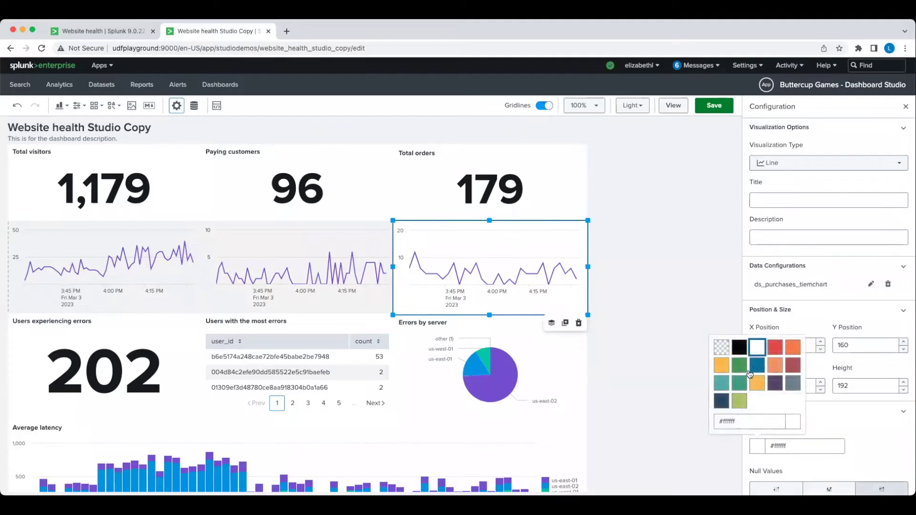
pyautogui.click(722, 347)
# Paste options into the orders line chart's code that turn off showYMajorGridLines and hide the X and Y axis labels and X major ticks
pyautogui.scroll(-8, 760, 475)
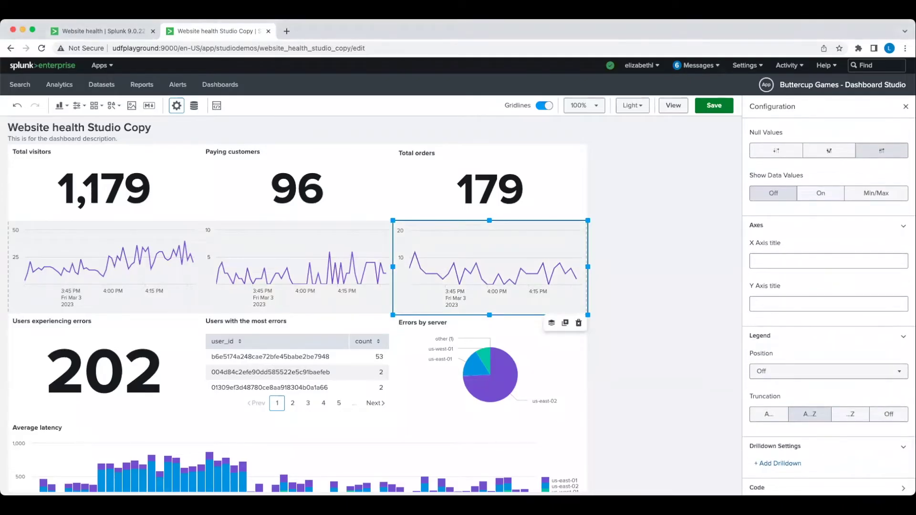
pyautogui.scroll(-4, 810, 416)
pyautogui.scroll(-5, 823, 375)
pyautogui.hscroll(2, 823, 376)
pyautogui.click(870, 379)
pyautogui.write(',         "showYMajorGridLines": false, xAxisLabelVisibility": "hide", yAxisLabelVisibility": "hide", xAxisMajorTickVisibility": "hide"')
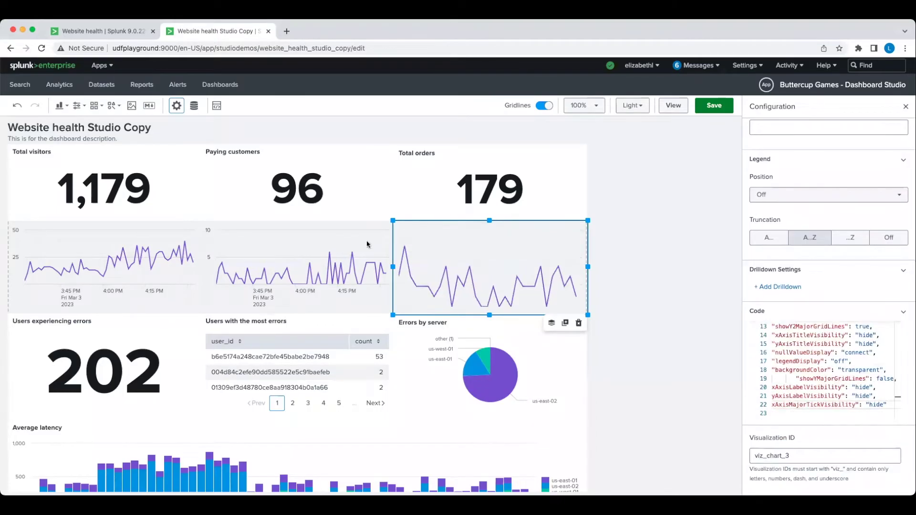
# Add the same pasted options after backgroundColor in the paying customers line chart's code to hide its gridlines, axis labels and ticks
pyautogui.click(323, 276)
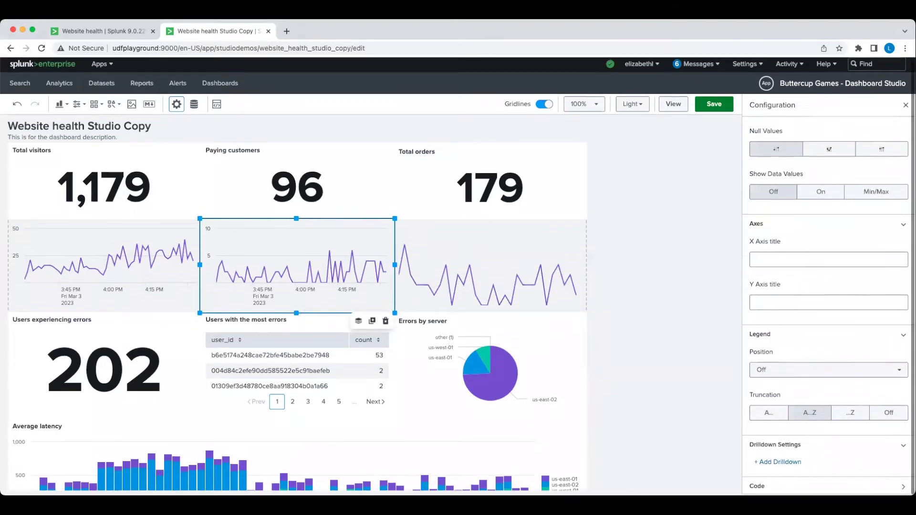
pyautogui.scroll(-5, 828, 409)
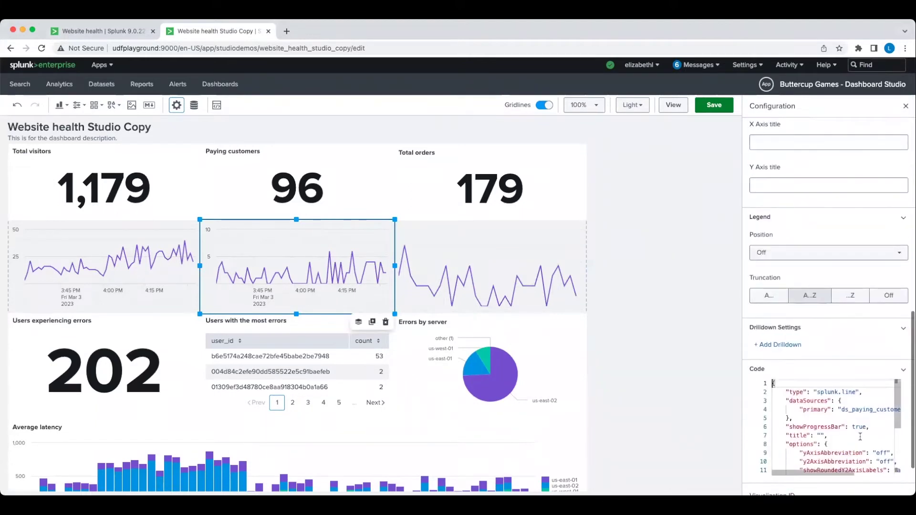
pyautogui.scroll(-1, 859, 437)
pyautogui.hscroll(2, 860, 437)
pyautogui.click(865, 433)
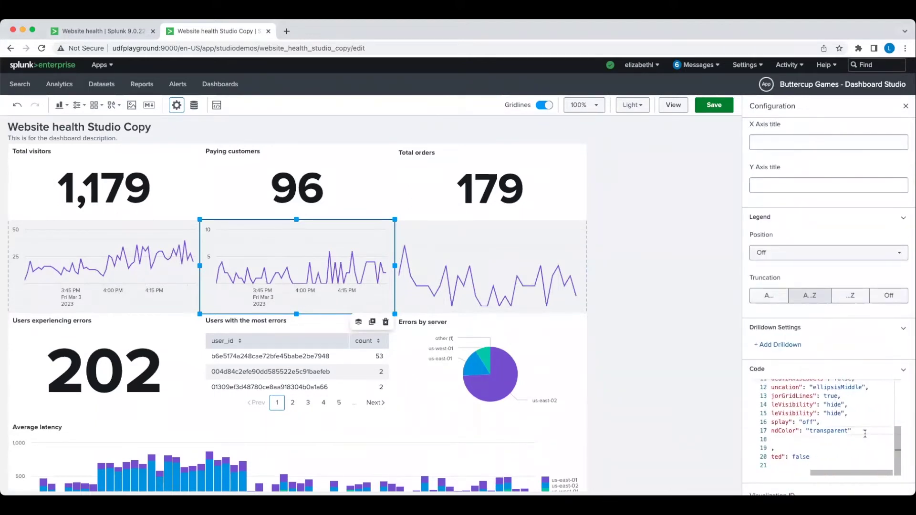
pyautogui.write(',')
pyautogui.press('Return')
pyautogui.press('super+v')
# Add the copied gridline, axis label and tick hiding options to the code of the line chart under Total visitors
pyautogui.click(164, 275)
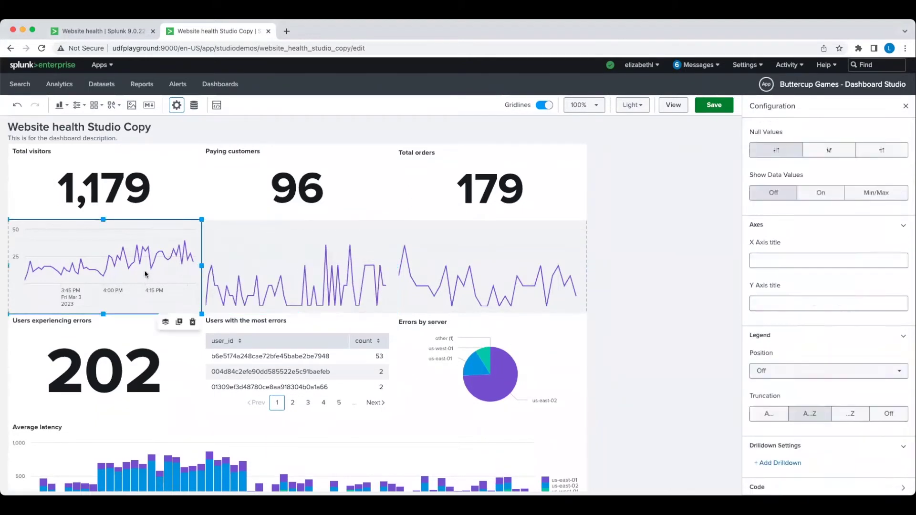
pyautogui.click(816, 487)
pyautogui.scroll(-5, 822, 418)
pyautogui.scroll(-1, 824, 420)
pyautogui.hscroll(2, 882, 405)
pyautogui.click(878, 412)
pyautogui.write(',')
pyautogui.write('"showYMajorGridLines": false, "xAxisLabelVisibility": "hide", "yAxisLabelVisibility": "hide", "xAxisMajorTickVisibility": "hide"')
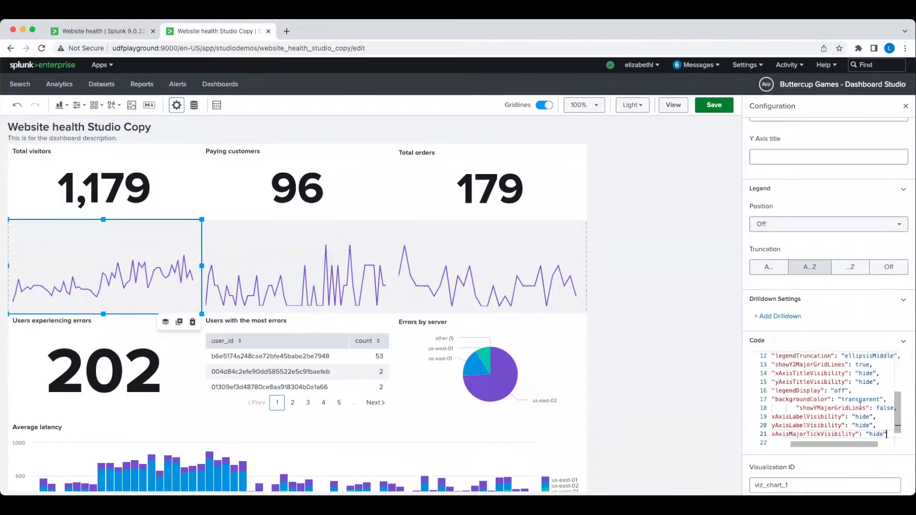
# Open the dashboard's source code and collapse its visualizations and dataSources sections
pyautogui.click(124, 195)
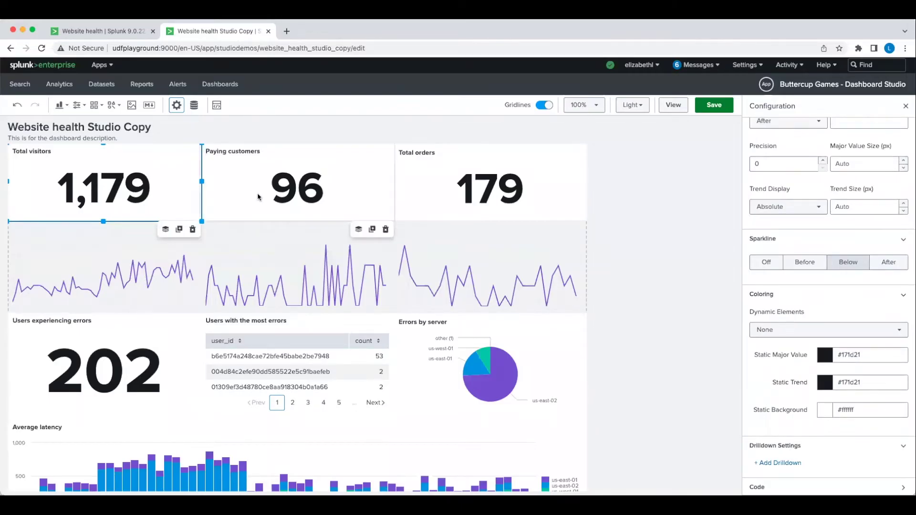
pyautogui.click(217, 105)
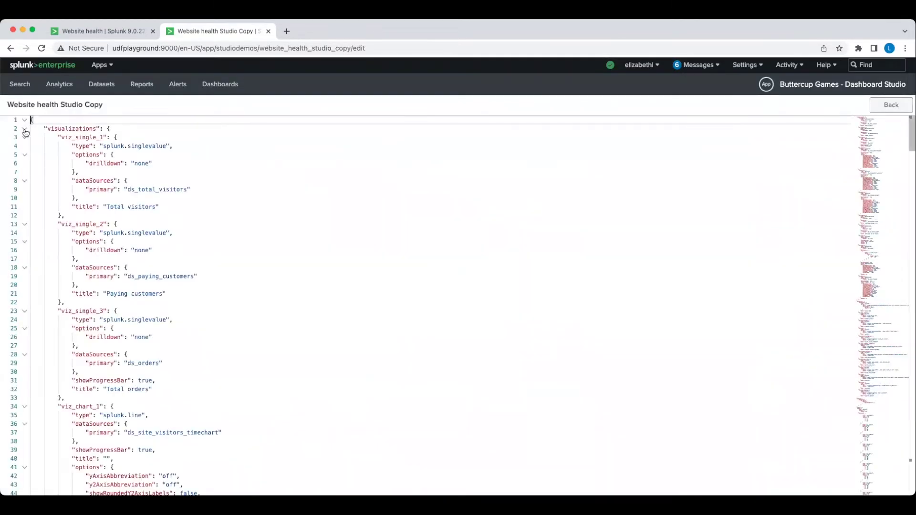
pyautogui.click(25, 130)
pyautogui.click(24, 146)
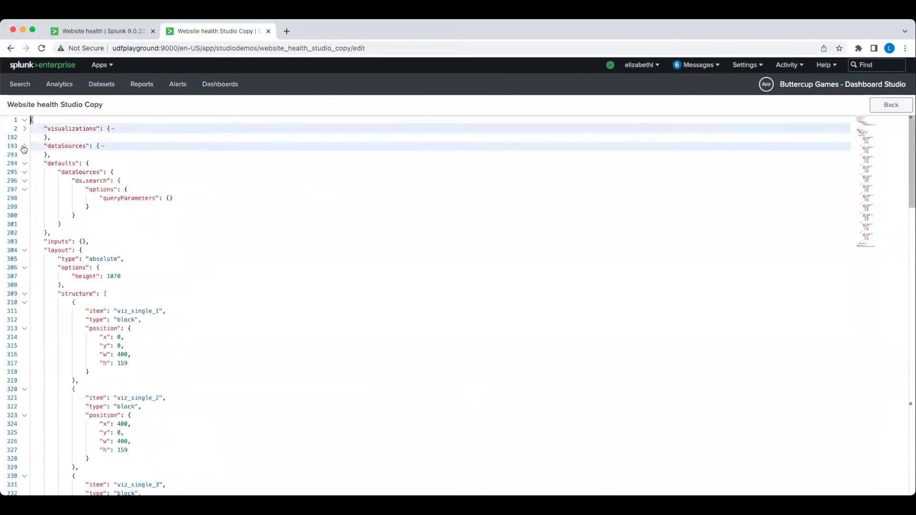
# Add an empty "visualizations" object after dataSources inside the defaults section of the source code
pyautogui.click(76, 224)
pyautogui.write(',')
pyautogui.press('Return')
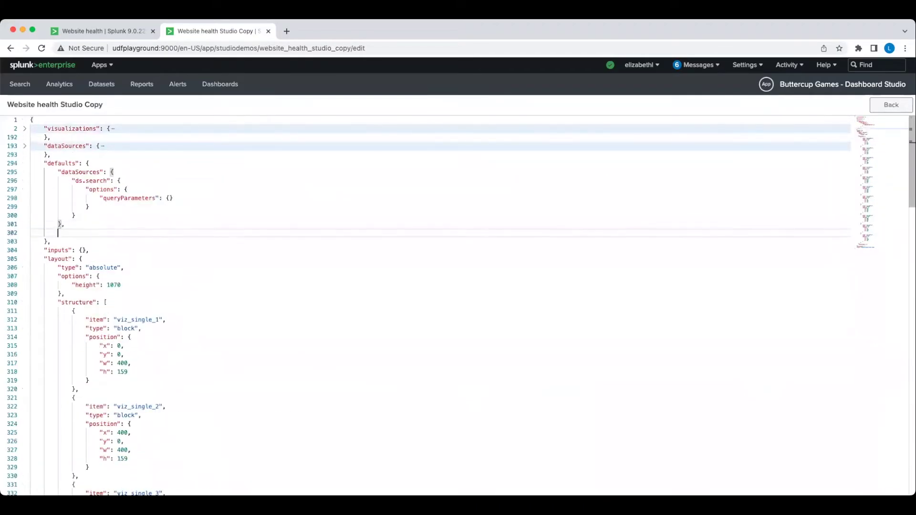
pyautogui.write('"visualizations":{')
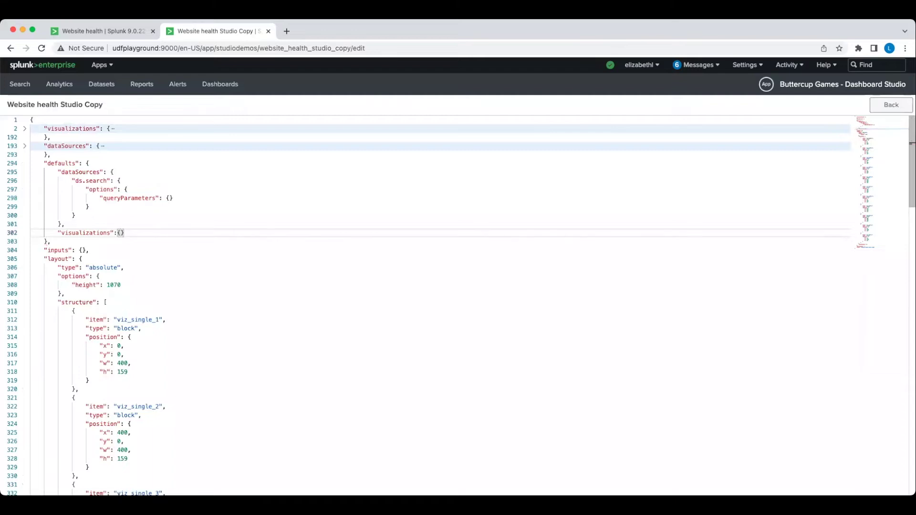
pyautogui.press('Return')
# Nest a "splunk.singlevalue" object containing an empty "options" object inside the default visualizations
pyautogui.write('"single.')
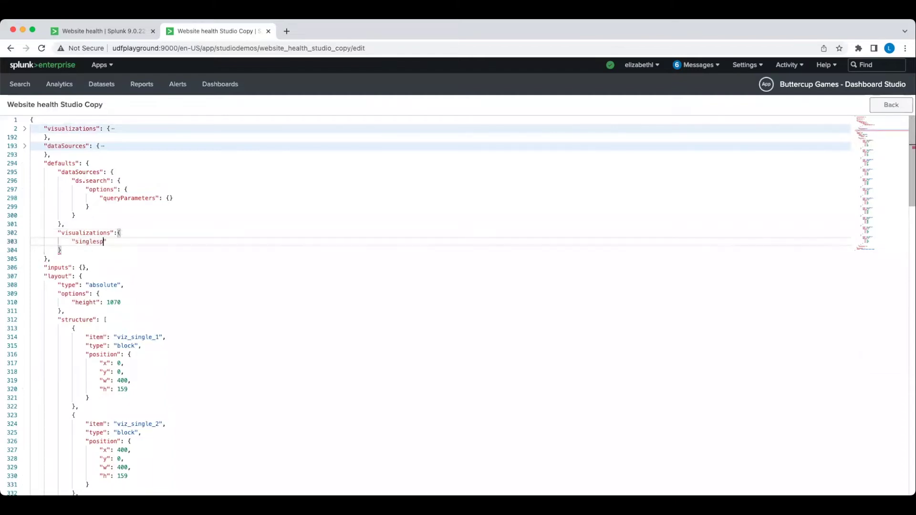
pyautogui.hotkey('alt', 'shift', 'Left')
pyautogui.write('splunk.singlevalue":{')
pyautogui.press('Return')
pyautogui.write('"options":{')
pyautogui.press('Return')
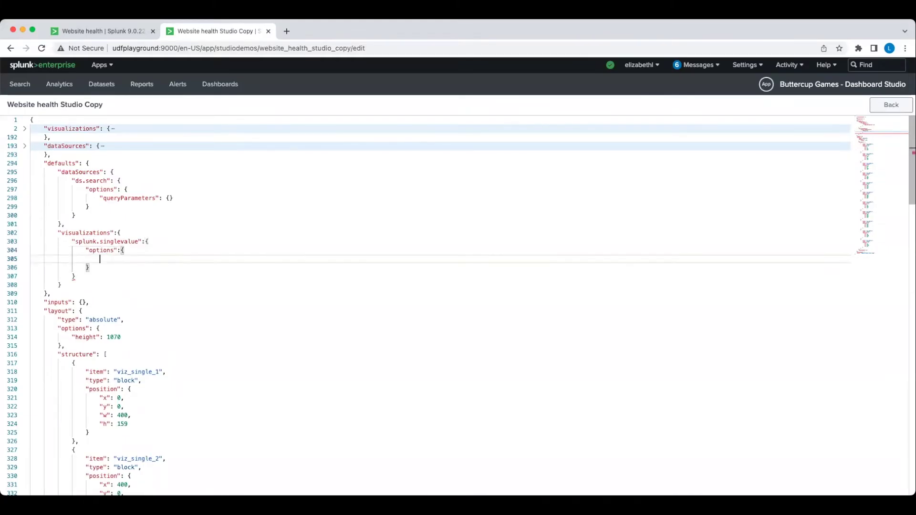
# Set "backgroundColor" to "transparent" in the default single value options and return to the visual editor
pyautogui.write('"backgroundColor":"transparent')
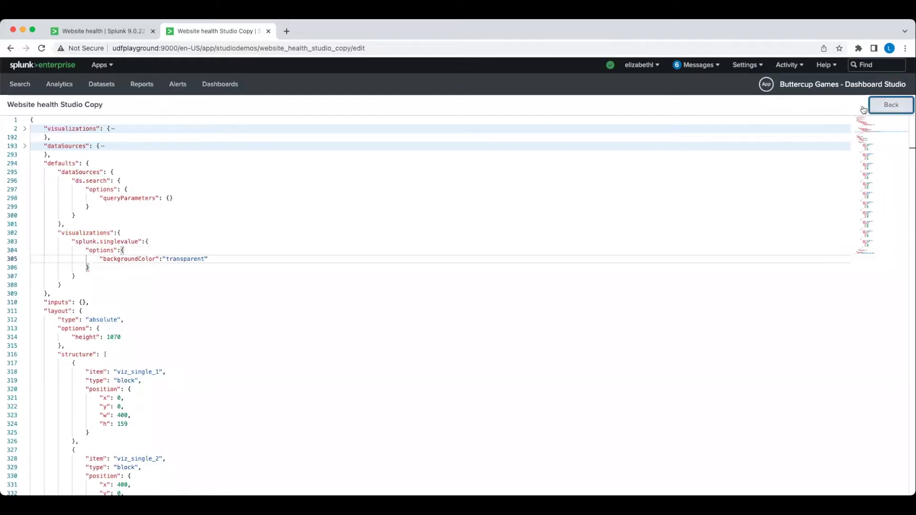
pyautogui.click(882, 105)
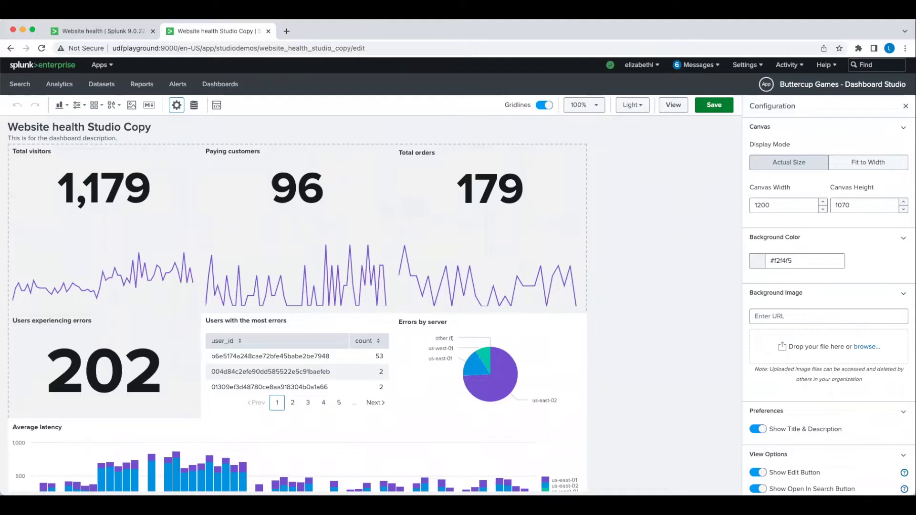
# Resize the Total visitors, Paying customers and Total orders single values together to width 200 and height 100
pyautogui.click(98, 180)
pyautogui.keyDown('shift'); pyautogui.click(266, 194); pyautogui.keyUp('shift')
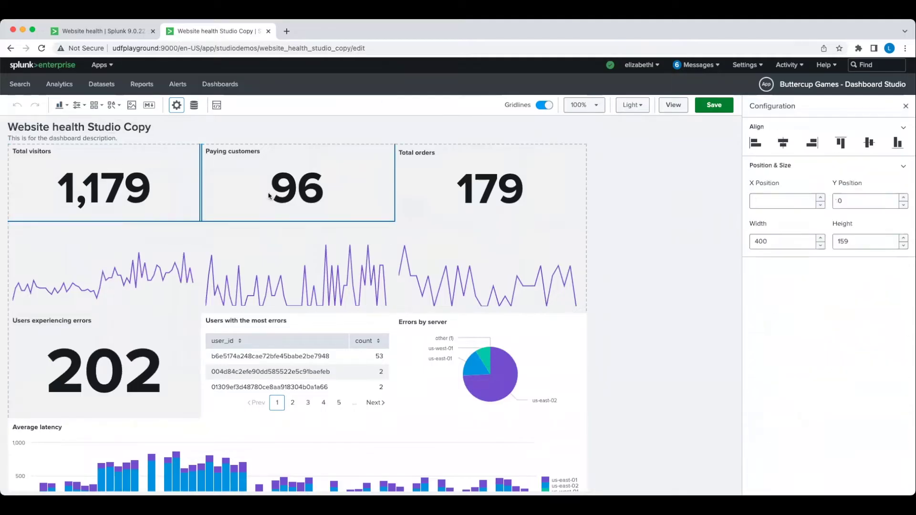
pyautogui.keyDown('shift'); pyautogui.click(528, 205); pyautogui.keyUp('shift')
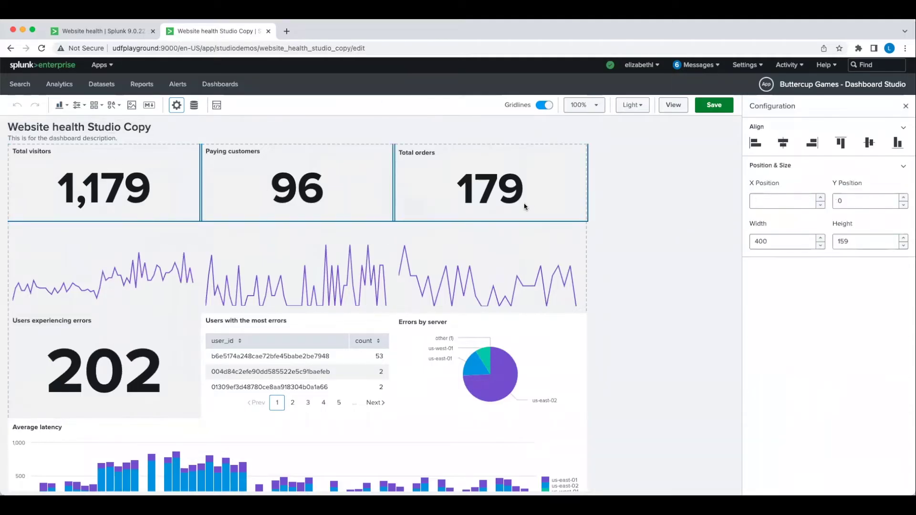
pyautogui.moveTo(850, 240); pyautogui.dragTo(843, 241)
pyautogui.write('00')
pyautogui.moveTo(757, 241); pyautogui.dragTo(752, 241)
pyautogui.write('2')
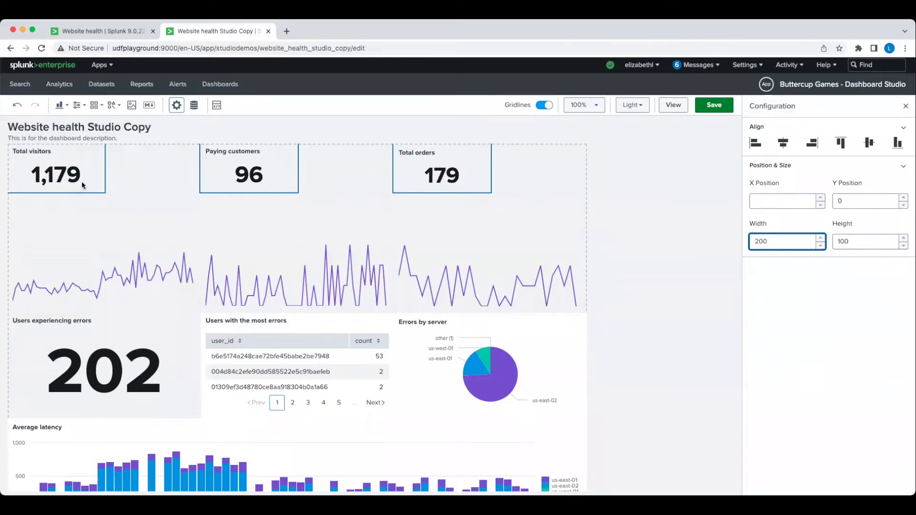
# Move the three single values to Y position 30 and shift Total visitors and Paying customers closer to Total orders
pyautogui.moveTo(78, 177); pyautogui.dragTo(146, 190)
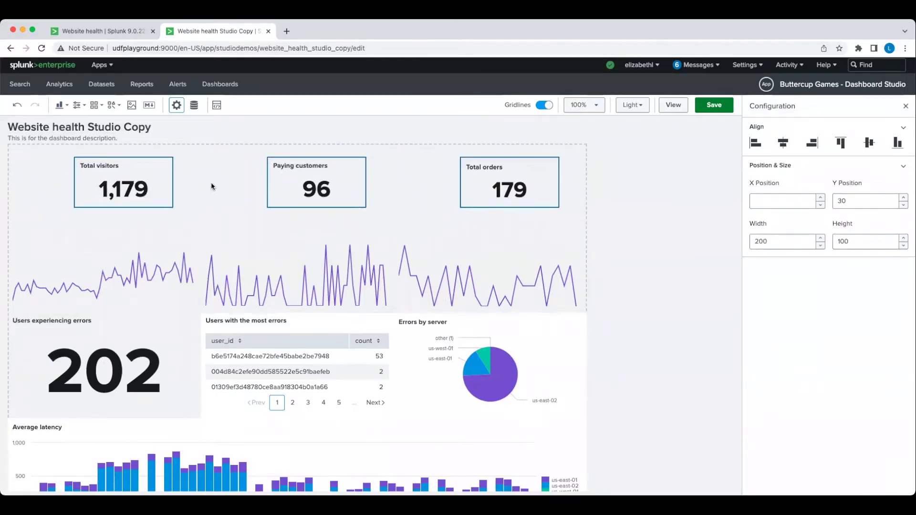
pyautogui.click(197, 184)
pyautogui.click(146, 185)
pyautogui.moveTo(292, 182); pyautogui.dragTo(367, 179)
pyautogui.moveTo(97, 182); pyautogui.dragTo(236, 181)
# Shrink the three line charts to about 50 px high and place each under its matching single value
pyautogui.click(403, 292)
pyautogui.moveTo(393, 313); pyautogui.dragTo(492, 208)
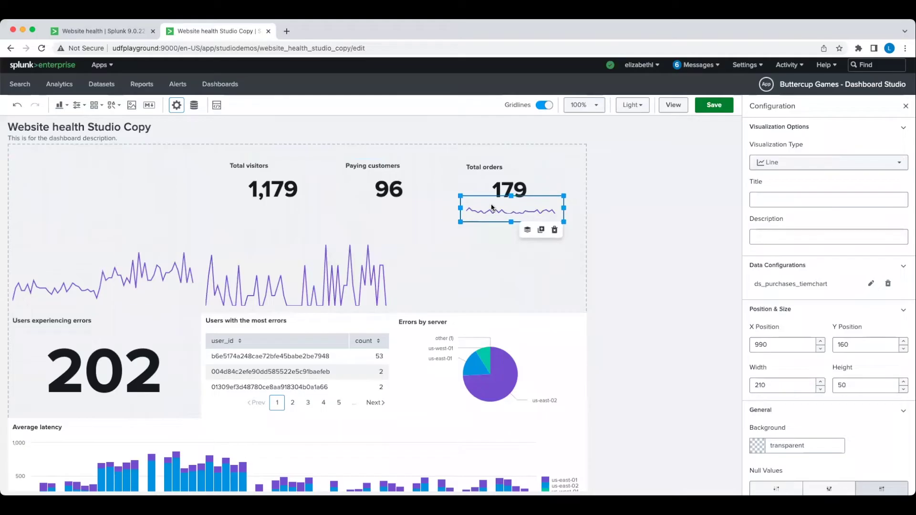
pyautogui.click(337, 269)
pyautogui.moveTo(200, 218); pyautogui.dragTo(439, 210)
pyautogui.click(98, 267)
pyautogui.moveTo(9, 221); pyautogui.dragTo(264, 212)
# Remove the title of the Total visitors single value
pyautogui.click(238, 173)
pyautogui.click(826, 196)
pyautogui.press('super+a')
pyautogui.press('super+x')
# Add a Markdown text reading TOTAL VISITORS, sized about 150 by 30, and place it under the 1,179 value
pyautogui.click(150, 105)
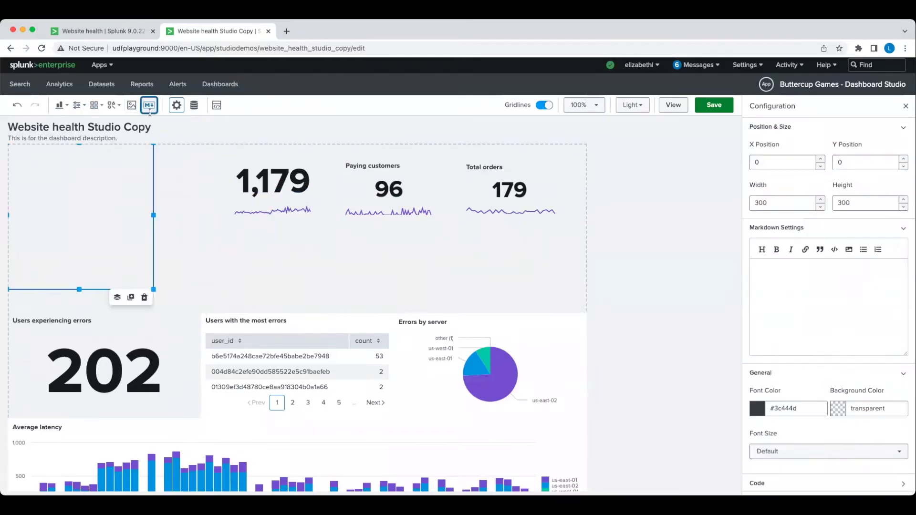
pyautogui.hotkey('ctrl', 'v')
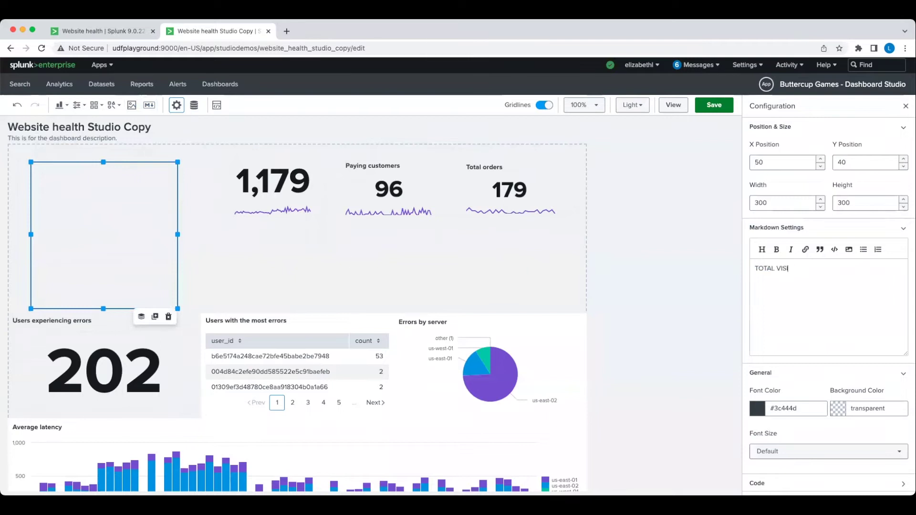
pyautogui.moveTo(177, 308); pyautogui.dragTo(304, 204)
# Move the total visitors line chart down to Y position 120 and widen it slightly on both sides
pyautogui.click(240, 218)
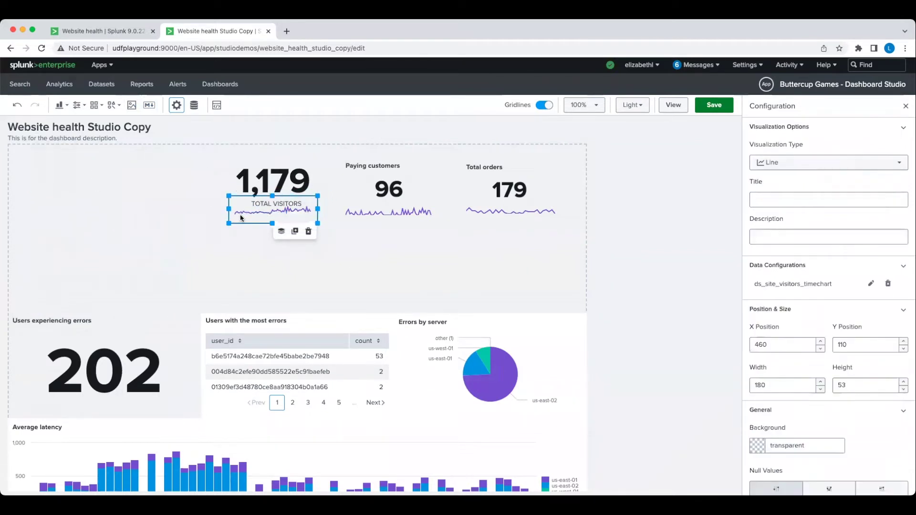
pyautogui.moveTo(241, 221); pyautogui.dragTo(242, 222)
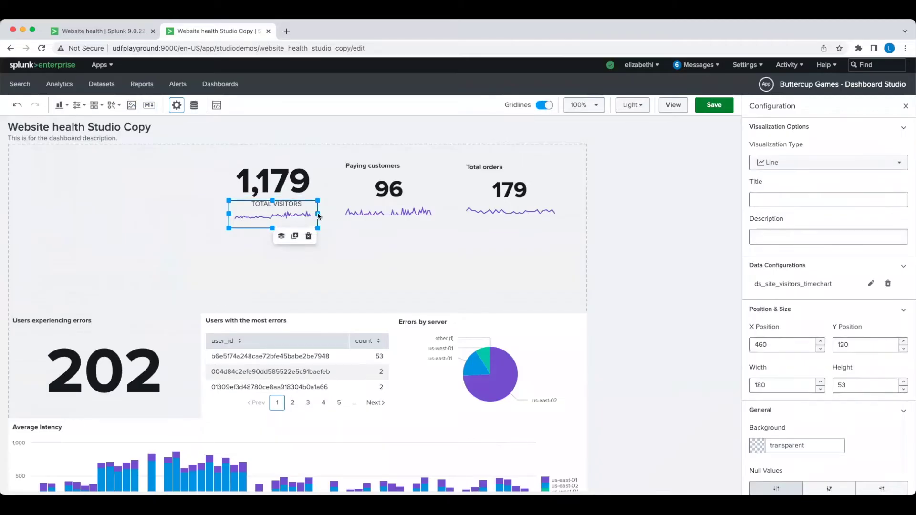
pyautogui.moveTo(317, 213); pyautogui.dragTo(322, 214)
pyautogui.moveTo(229, 214); pyautogui.dragTo(224, 214)
# Remove the title of the Paying customers single value
pyautogui.click(367, 193)
pyautogui.tripleClick(793, 199)
pyautogui.press('BackSpace')
# Duplicate the TOTAL VISITORS text, place it at about X 730, Y 110 under the 96 value, and change it to PAYING CUSTOMERS
pyautogui.click(257, 207)
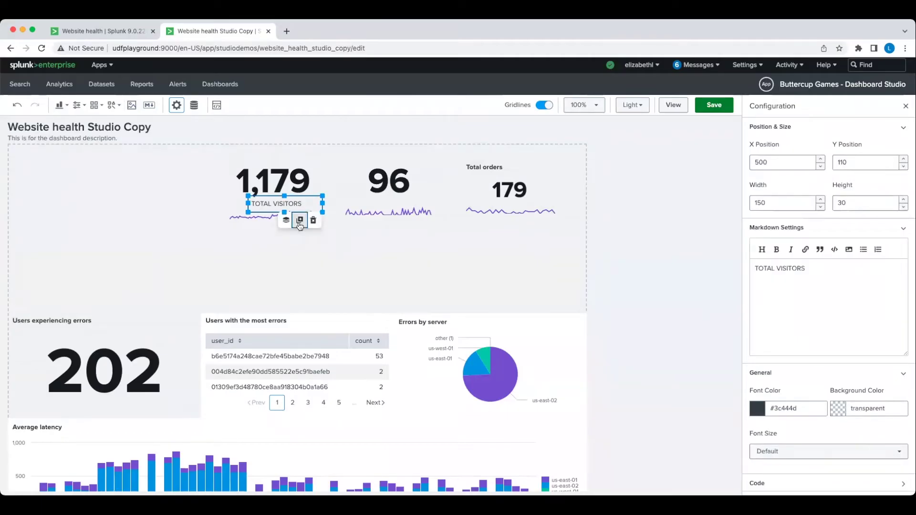
pyautogui.click(299, 221)
pyautogui.moveTo(297, 213); pyautogui.dragTo(399, 204)
pyautogui.moveTo(817, 268); pyautogui.dragTo(748, 268)
pyautogui.write('PAYING CUSTOMERS')
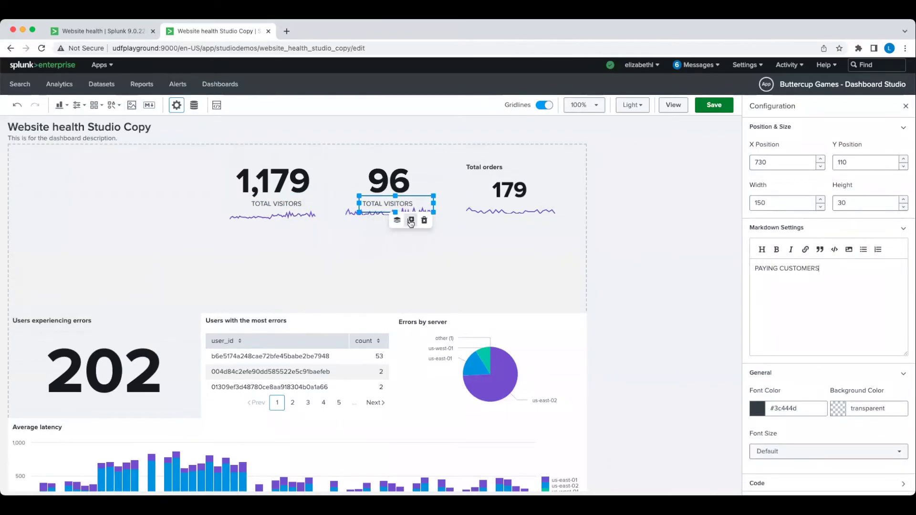
# Duplicate the PAYING CUSTOMERS text, place it at about X 970, Y 110 under the 179 value, and change it to TOTAL ORDERS
pyautogui.click(410, 220)
pyautogui.moveTo(379, 216); pyautogui.dragTo(489, 213)
pyautogui.moveTo(839, 268); pyautogui.dragTo(741, 276)
pyautogui.write('TOTAL ORDERS')
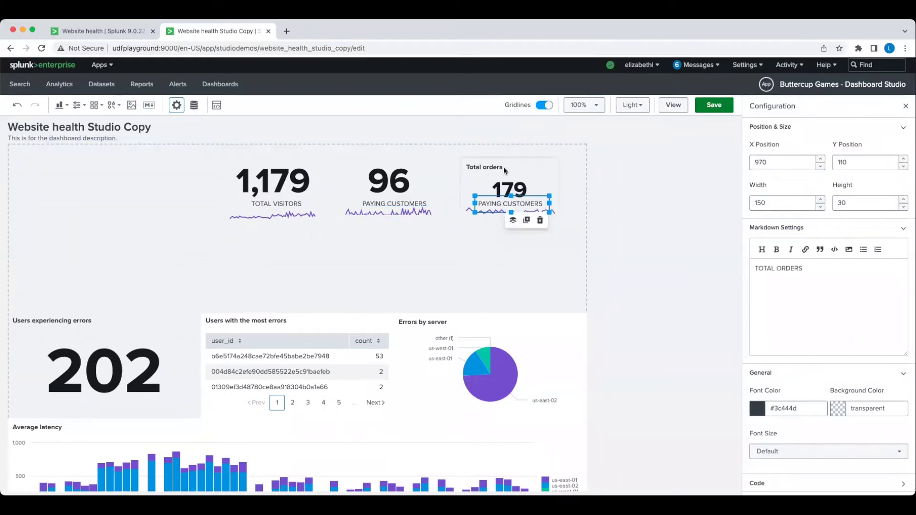
# Remove the title of the Total orders single value and deselect it
pyautogui.click(504, 170)
pyautogui.click(828, 198)
pyautogui.hotkey('ctrl', 'a')
pyautogui.press('BackSpace')
pyautogui.click(548, 260)
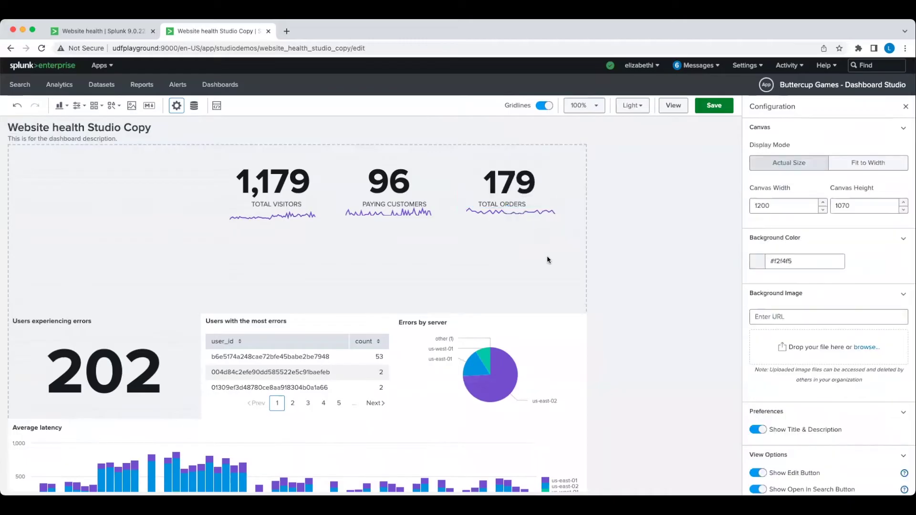
# Shift the TOTAL ORDERS text slightly to the right so it is centred under the 179 value
pyautogui.click(507, 204)
pyautogui.moveTo(507, 204); pyautogui.dragTo(517, 205)
pyautogui.click(494, 234)
# Lower the paying customers line chart slightly and align all three line charts by their bottom edges
pyautogui.moveTo(394, 218)
pyautogui.click(364, 219)
pyautogui.moveTo(364, 219); pyautogui.dragTo(364, 224)
pyautogui.moveTo(496, 215); pyautogui.dragTo(496, 216)
pyautogui.keyDown('shift'); pyautogui.click(381, 221); pyautogui.keyUp('shift')
pyautogui.keyDown('shift'); pyautogui.click(292, 220); pyautogui.keyUp('shift')
pyautogui.click(898, 145)
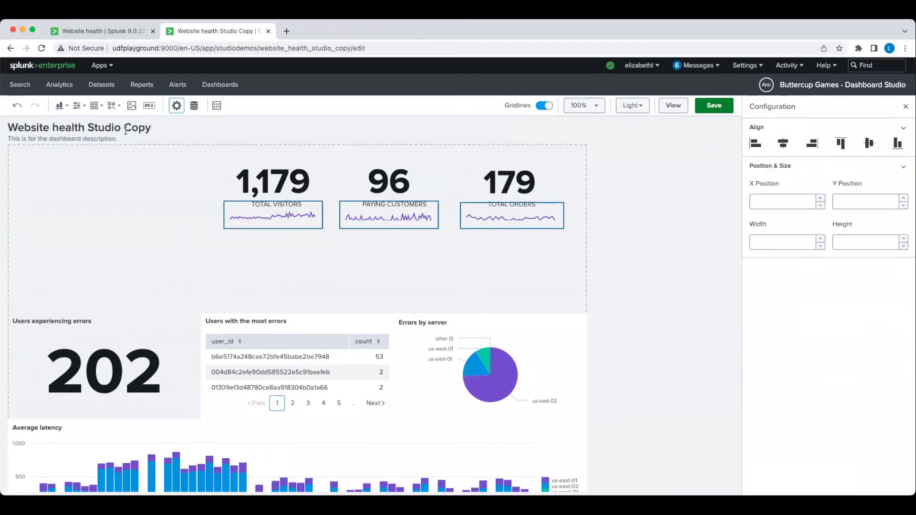
# Add a rectangle of about 280 by 140 at X 400, Y 40 over the total visitors group and send it to the back
pyautogui.click(116, 106)
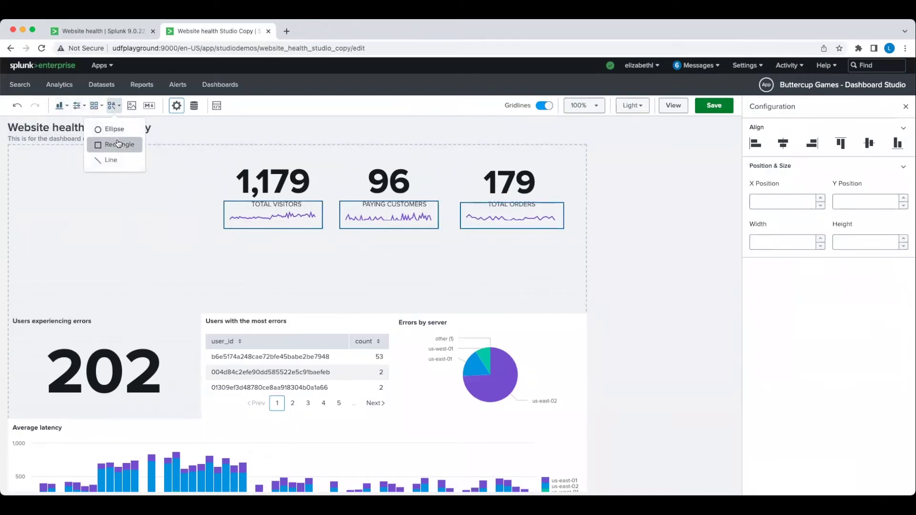
pyautogui.click(117, 145)
pyautogui.moveTo(121, 200); pyautogui.dragTo(313, 213)
pyautogui.moveTo(347, 304); pyautogui.dragTo(337, 232)
pyautogui.click(301, 240)
pyautogui.click(320, 232)
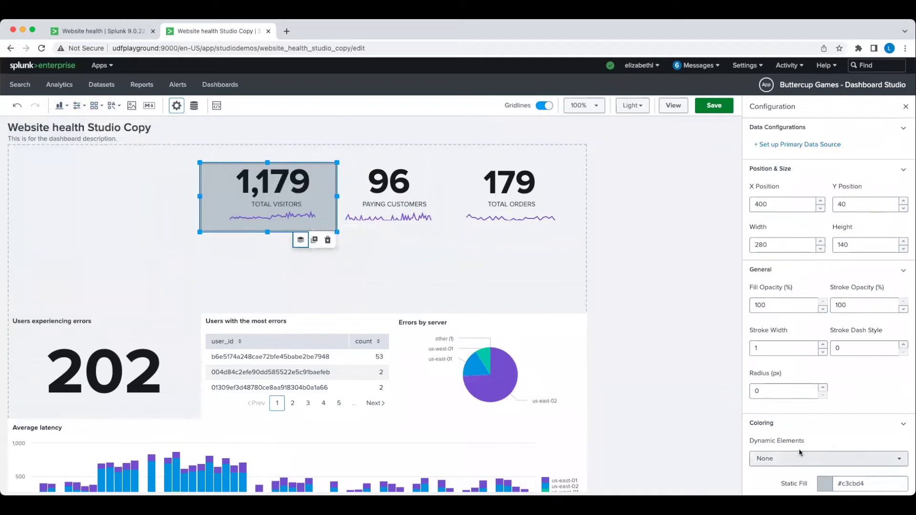
# Set the rectangle's fill and stroke to white (#ffffff) and fit it to about 240 by 140 at X 430, Y 30
pyautogui.click(824, 483)
pyautogui.click(827, 386)
pyautogui.scroll(-2, 826, 386)
pyautogui.click(824, 448)
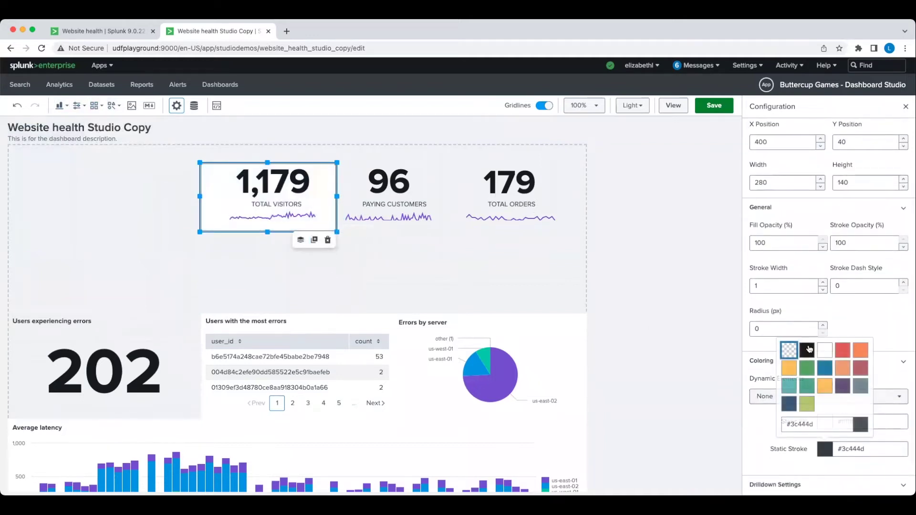
pyautogui.click(824, 349)
pyautogui.moveTo(201, 196); pyautogui.dragTo(224, 227)
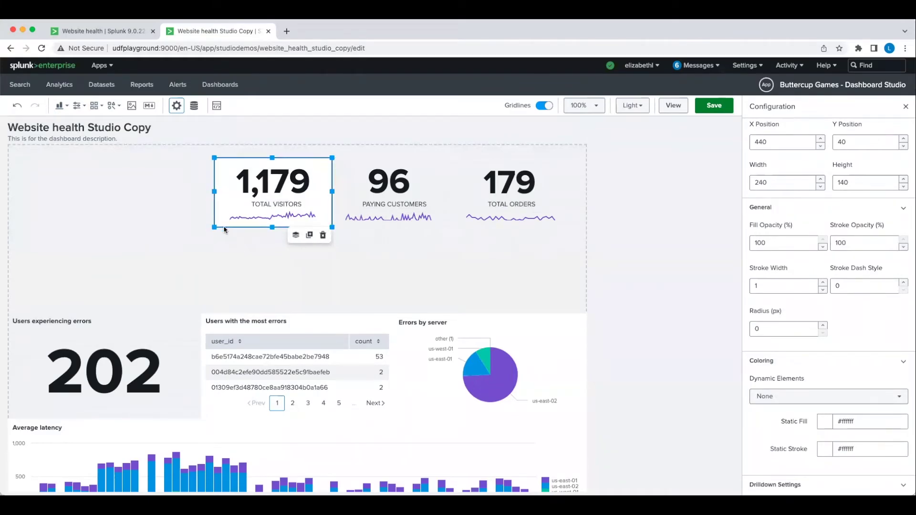
# Duplicate the white rectangle to X 680, Y 30 behind the paying customers group and widen that group's line chart to about 220
pyautogui.click(310, 237)
pyautogui.moveTo(313, 227); pyautogui.dragTo(427, 206)
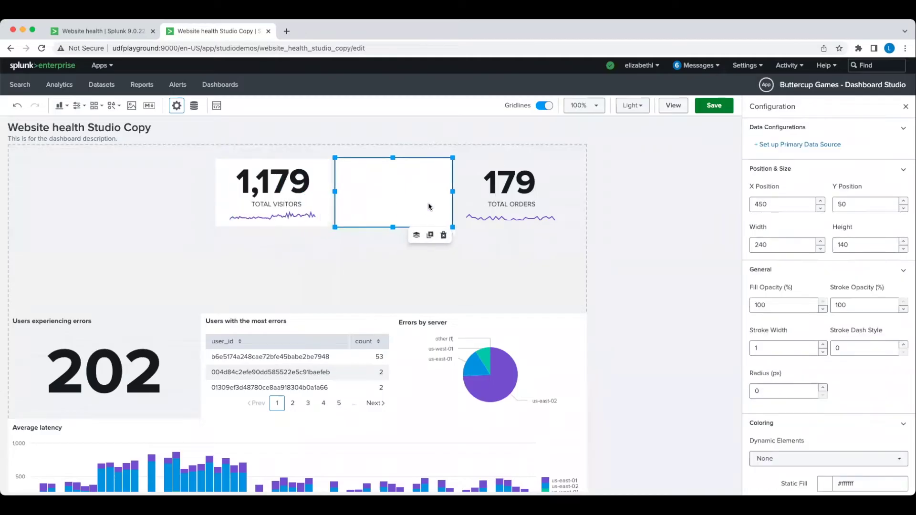
pyautogui.click(413, 237)
pyautogui.click(451, 244)
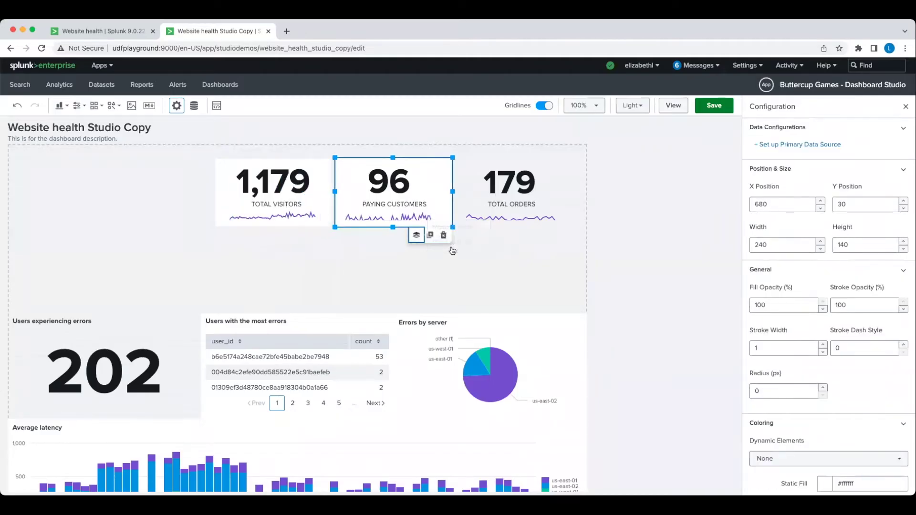
pyautogui.click(436, 219)
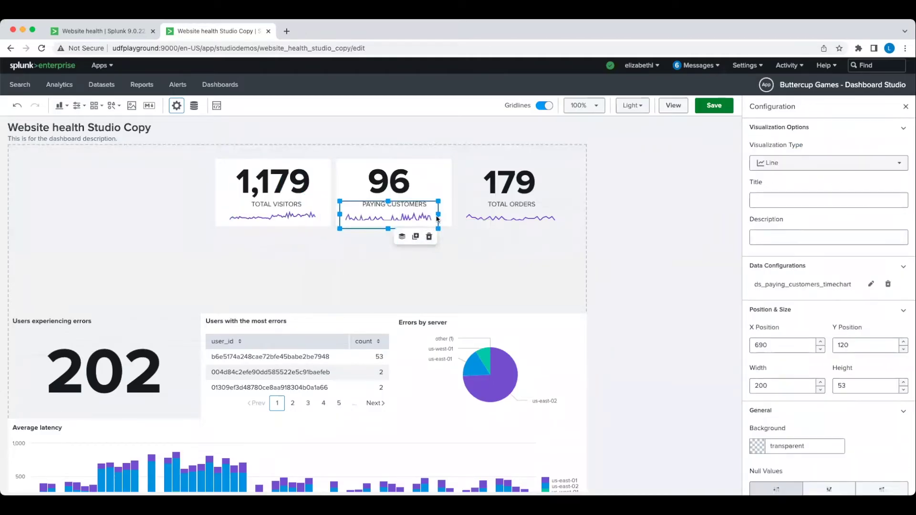
# Duplicate the paying customers rectangle, move it over the total orders group and send it to the back
pyautogui.click(438, 184)
pyautogui.click(430, 234)
pyautogui.moveTo(416, 218); pyautogui.dragTo(541, 208)
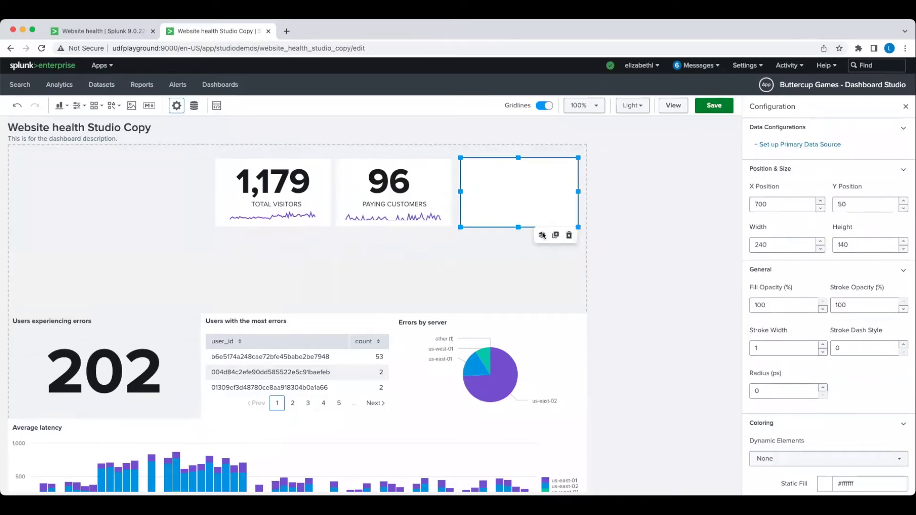
pyautogui.click(542, 235)
pyautogui.click(570, 241)
# Widen the total orders and total visitors line charts to fill their white rectangles, the latter to about 210
pyautogui.click(552, 221)
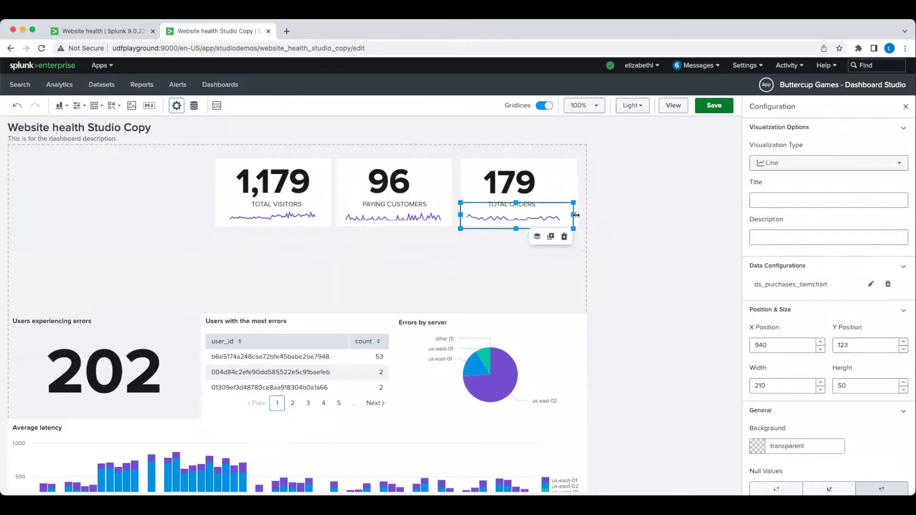
pyautogui.click(312, 217)
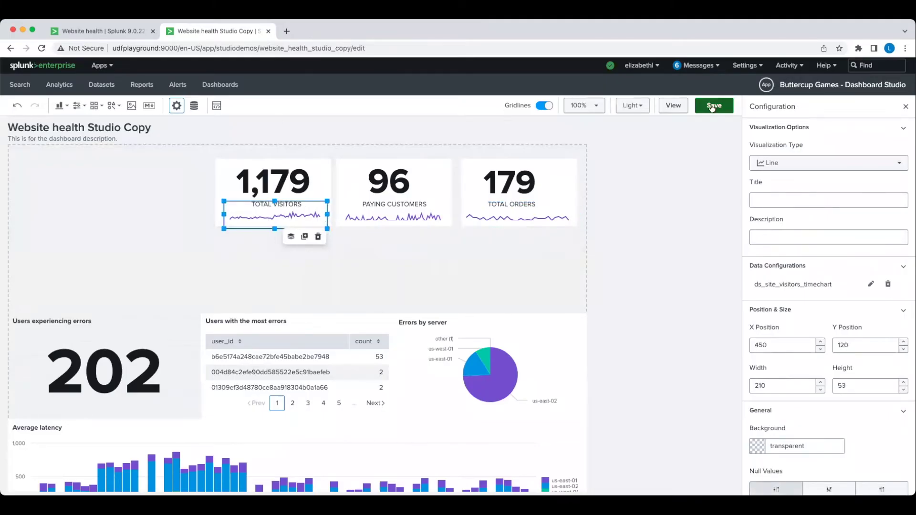
# Add a rectangle of about 1170 by 200 at X 20, Y 20 across all three white cards and send it to the back
pyautogui.click(114, 106)
pyautogui.click(108, 143)
pyautogui.moveTo(88, 204); pyautogui.dragTo(97, 209)
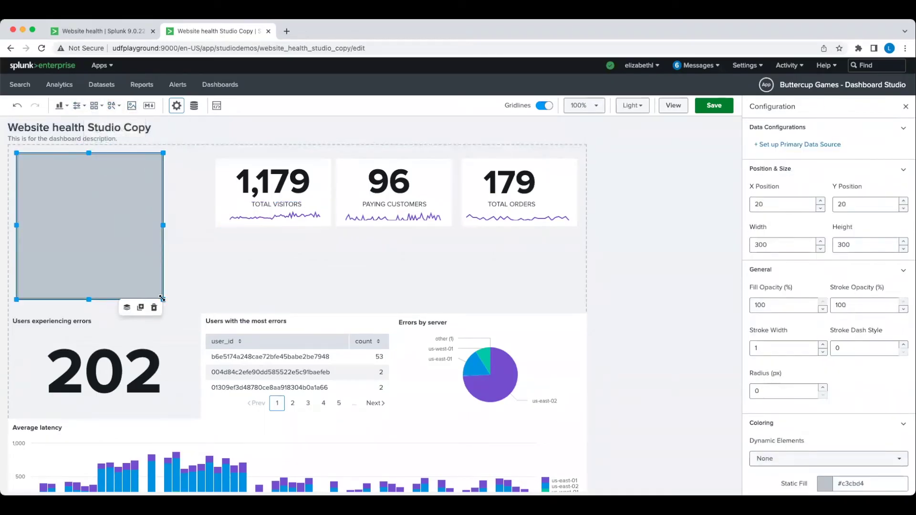
pyautogui.moveTo(163, 298); pyautogui.dragTo(582, 249)
pyautogui.click(546, 259)
pyautogui.click(571, 267)
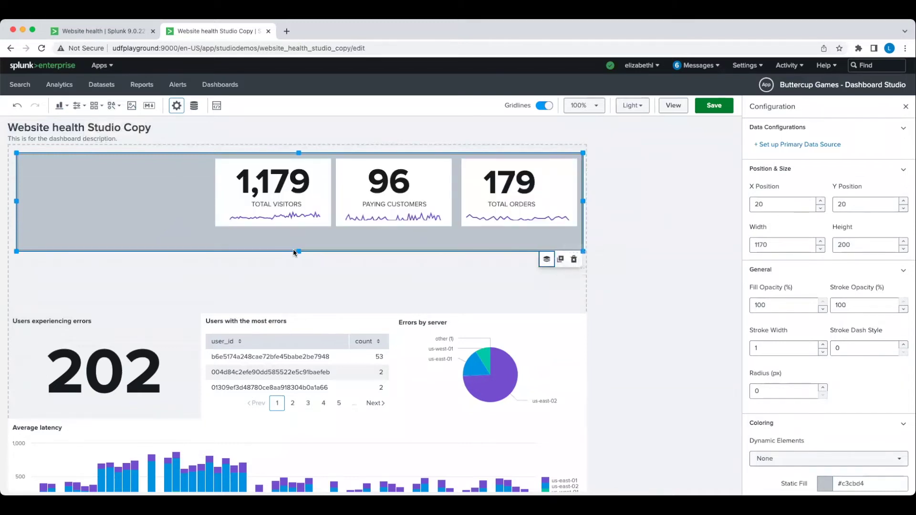
# Shorten the grey background rectangle to a height of 160 and add a Markdown label reading "# WEBSITE TRAFFIC & ORDERS" and "Over the last 24 hours"
pyautogui.moveTo(293, 250); pyautogui.dragTo(299, 232)
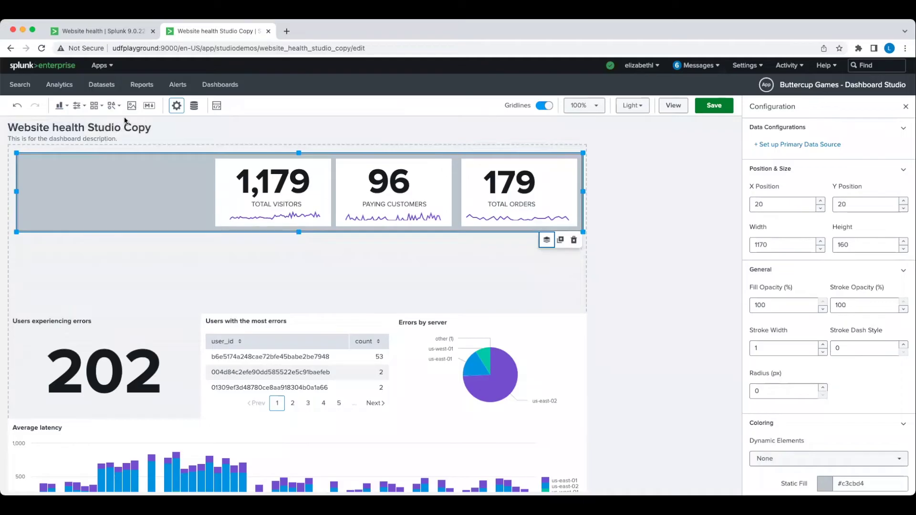
pyautogui.click(149, 105)
pyautogui.moveTo(231, 353); pyautogui.dragTo(61, 199)
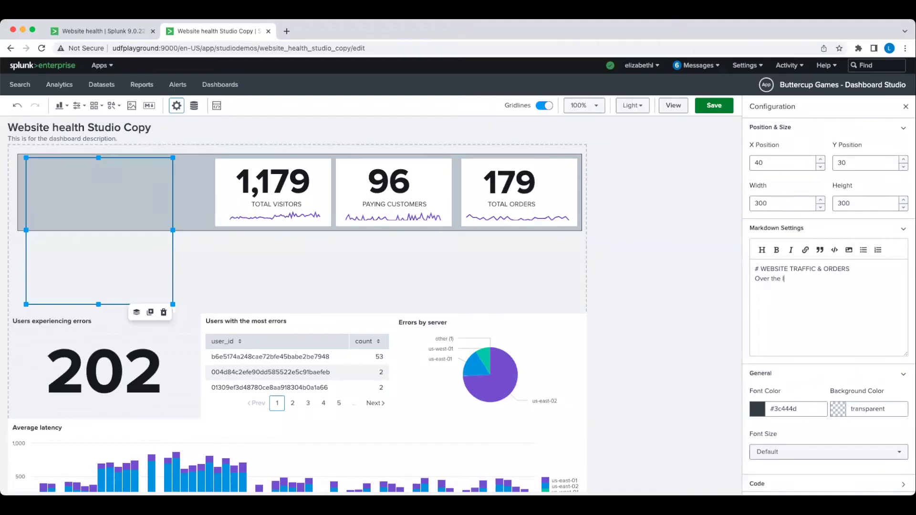
pyautogui.click(208, 266)
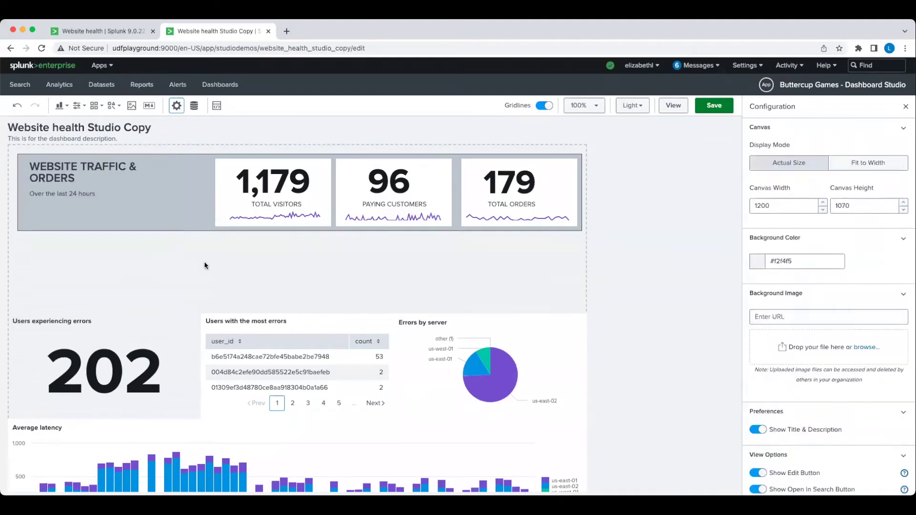
# Resize the website traffic label to about 380 by 100 at X 30, Y 40, and save the dashboard
pyautogui.click(174, 205)
pyautogui.moveTo(183, 230); pyautogui.dragTo(212, 232)
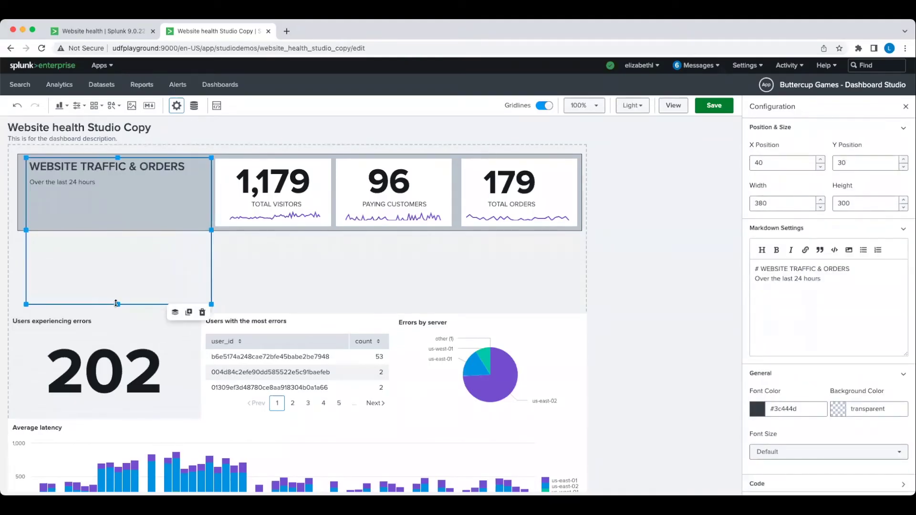
pyautogui.moveTo(118, 304); pyautogui.dragTo(107, 200)
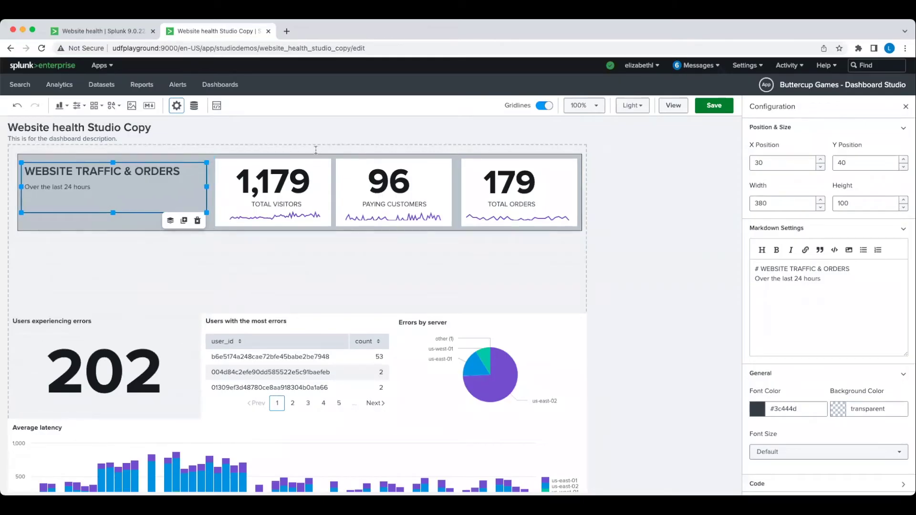
pyautogui.click(714, 105)
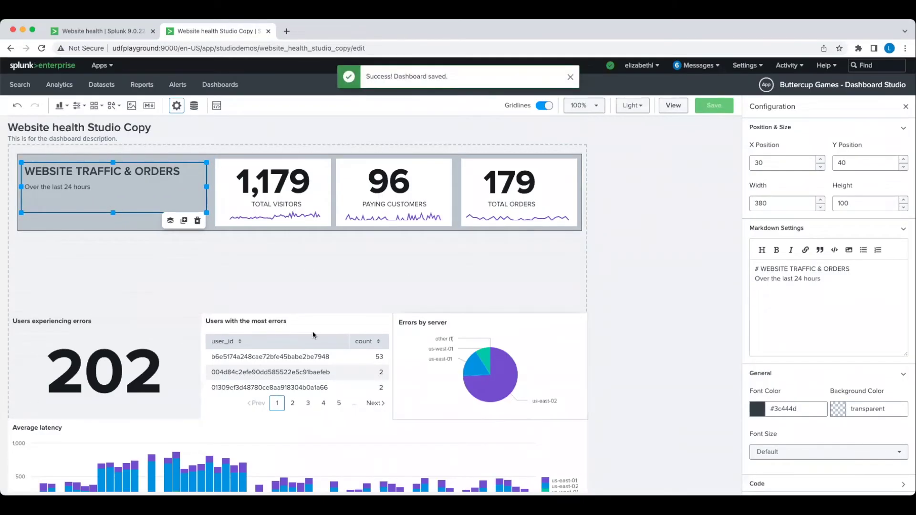
# Shrink the Users experiencing errors single value to a small card about 80 high and move it up to about Y 280
pyautogui.click(125, 335)
pyautogui.scroll(-3, 808, 409)
pyautogui.scroll(-5, 807, 408)
pyautogui.click(824, 449)
pyautogui.click(824, 351)
pyautogui.moveTo(130, 371); pyautogui.dragTo(140, 337)
pyautogui.moveTo(210, 385); pyautogui.dragTo(152, 307)
# Move the Errors by server pie chart under the Users experiencing errors card and shrink it to about 290 by 160
pyautogui.click(455, 350)
pyautogui.moveTo(455, 350); pyautogui.dragTo(83, 358)
pyautogui.moveTo(221, 438); pyautogui.dragTo(161, 405)
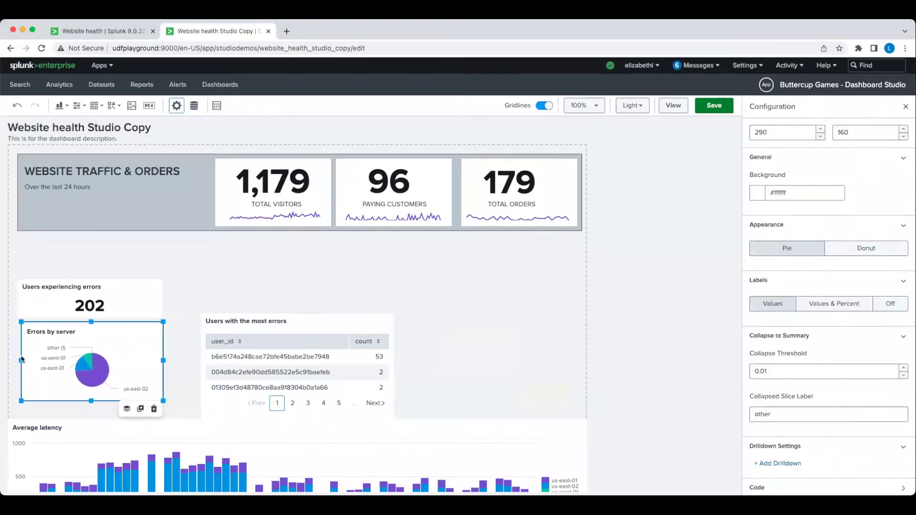
# Move the Users with the most errors table beside the two small cards, match their combined height of about 250 and narrow it slightly
pyautogui.moveTo(344, 387); pyautogui.dragTo(311, 353)
pyautogui.moveTo(263, 385); pyautogui.dragTo(263, 402)
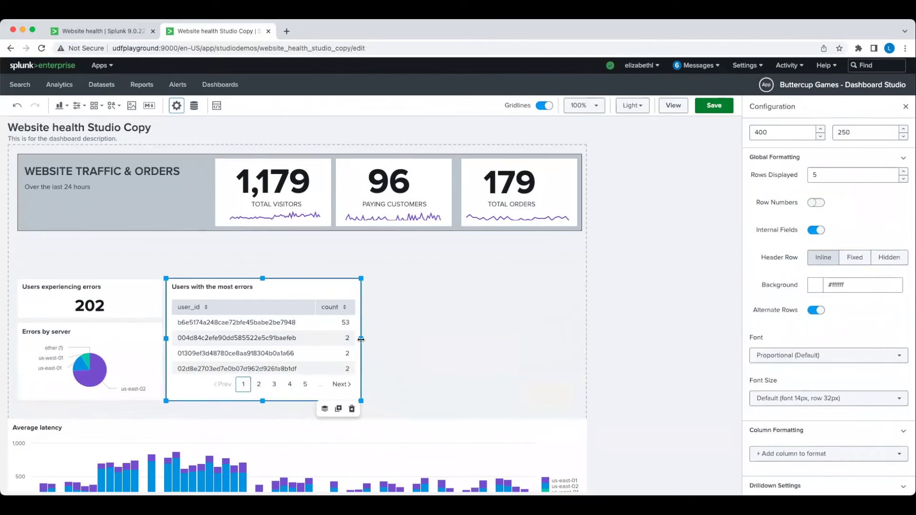
pyautogui.moveTo(361, 339); pyautogui.dragTo(347, 339)
# Move the Average latency chart beside the errors table and resize it to fill the remaining row width and match the table's height
pyautogui.moveTo(402, 453); pyautogui.dragTo(399, 334)
pyautogui.moveTo(8, 298); pyautogui.dragTo(350, 280)
pyautogui.moveTo(468, 421); pyautogui.dragTo(467, 401)
# Duplicate the grey background rectangle to X 20, Y 200, heighten it to about 340 and send it to the back
pyautogui.click(151, 229)
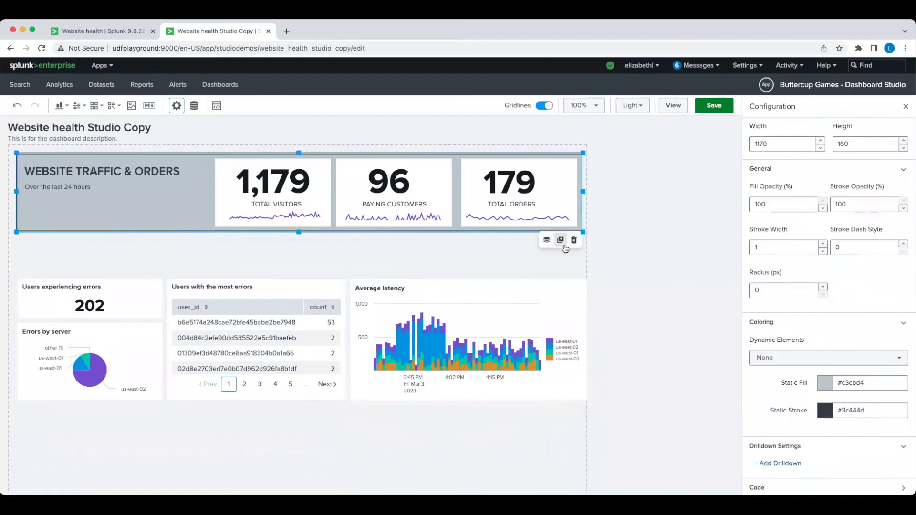
pyautogui.click(562, 242)
pyautogui.moveTo(433, 209); pyautogui.dragTo(425, 274)
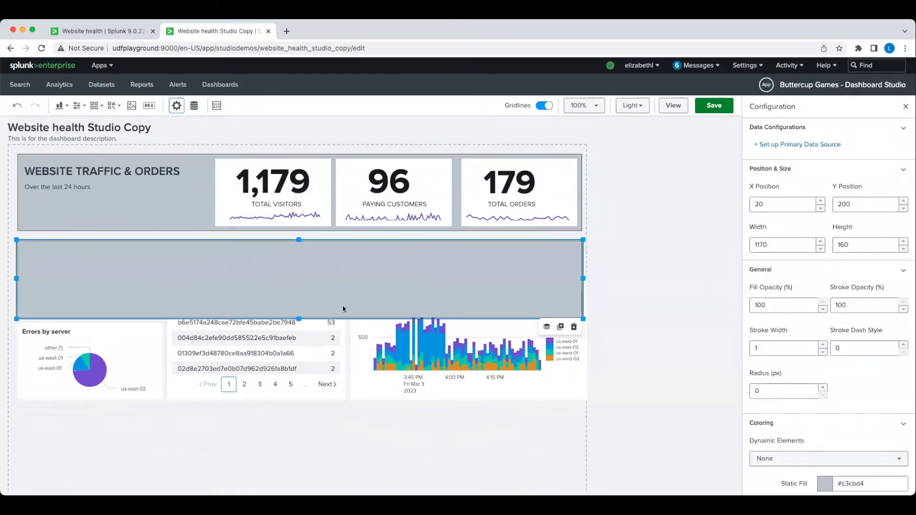
pyautogui.moveTo(298, 316); pyautogui.dragTo(311, 410)
pyautogui.click(546, 413)
pyautogui.click(584, 419)
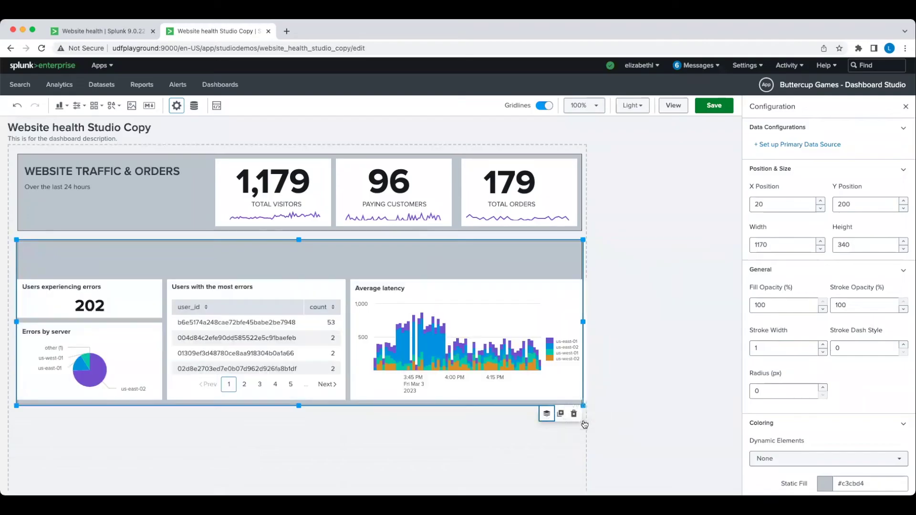
# Trim the outer edges of Users experiencing errors, Errors by server and Average latency to leave an even margin inside the second rectangle
pyautogui.click(64, 308)
pyautogui.moveTo(17, 299); pyautogui.dragTo(22, 300)
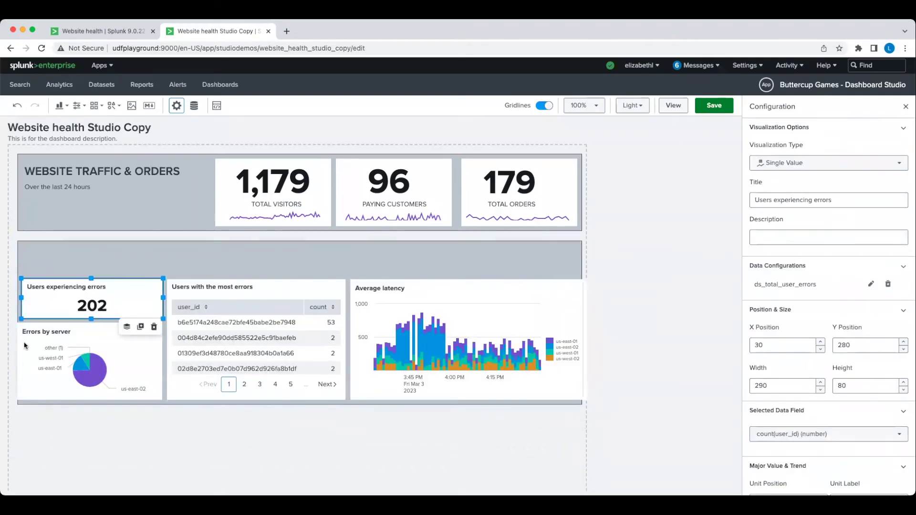
pyautogui.click(27, 362)
pyautogui.moveTo(18, 360); pyautogui.dragTo(22, 360)
pyautogui.click(584, 336)
pyautogui.moveTo(587, 340); pyautogui.dragTo(579, 340)
# Duplicate the website traffic label to X 40, Y 210, change its text to "# USER EXPERIENCE" and reduce its height to about 40
pyautogui.click(111, 183)
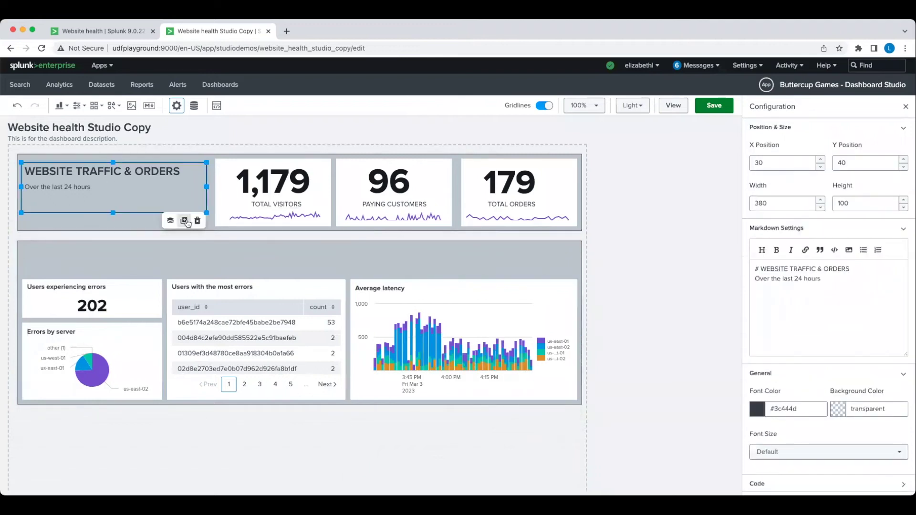
pyautogui.click(189, 220)
pyautogui.moveTo(96, 201); pyautogui.dragTo(92, 273)
pyautogui.moveTo(836, 281); pyautogui.dragTo(761, 270)
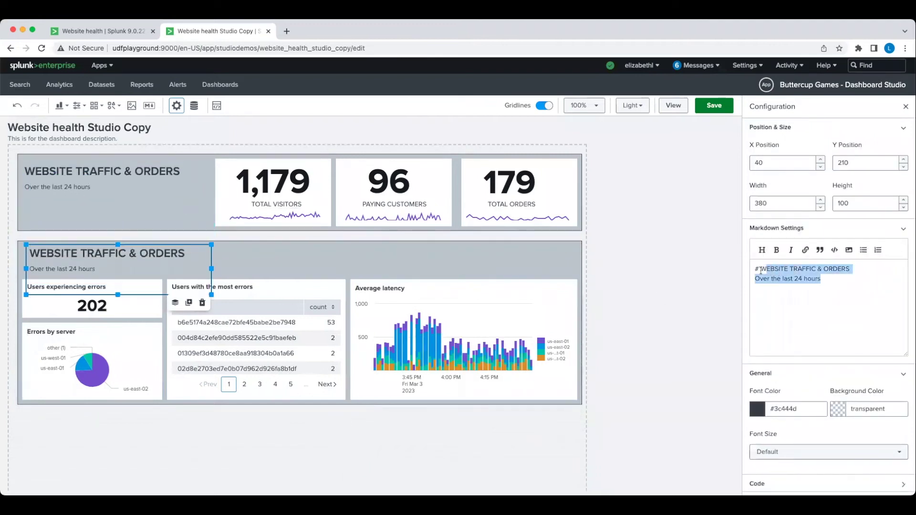
pyautogui.write('USER EXPERIENCE')
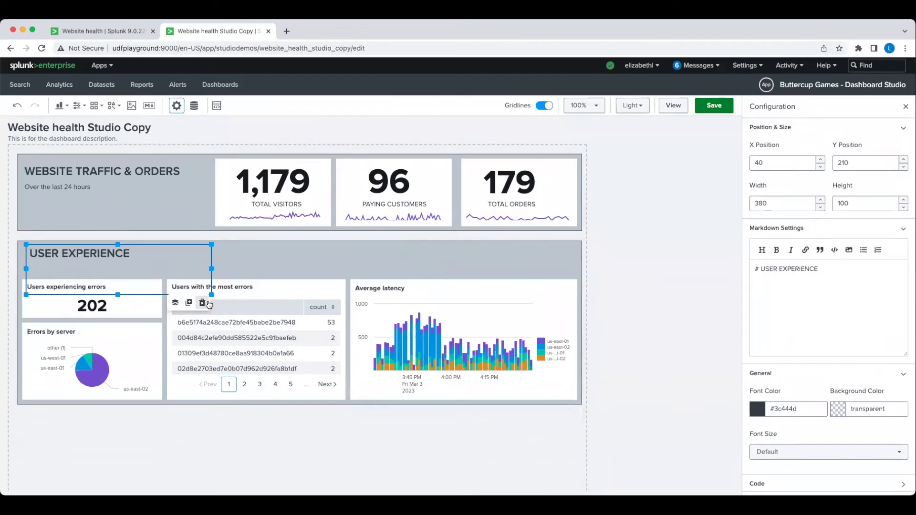
pyautogui.moveTo(212, 295); pyautogui.dragTo(212, 265)
# Move the four visualizations under the USER EXPERIENCE label up slightly and shorten their background rectangle to about 320 high
pyautogui.click(134, 308)
pyautogui.keyDown('shift'); pyautogui.click(145, 366); pyautogui.keyUp('shift')
pyautogui.keyDown('shift'); pyautogui.click(284, 357); pyautogui.keyUp('shift')
pyautogui.keyDown('shift'); pyautogui.click(439, 356); pyautogui.keyUp('shift')
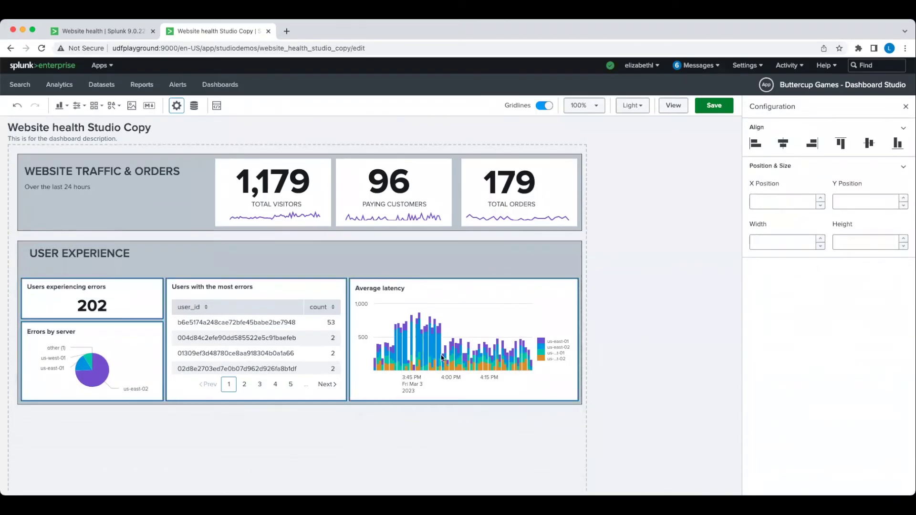
pyautogui.moveTo(439, 355); pyautogui.dragTo(440, 346)
pyautogui.click(309, 402)
pyautogui.moveTo(299, 406); pyautogui.dragTo(299, 398)
pyautogui.click(308, 430)
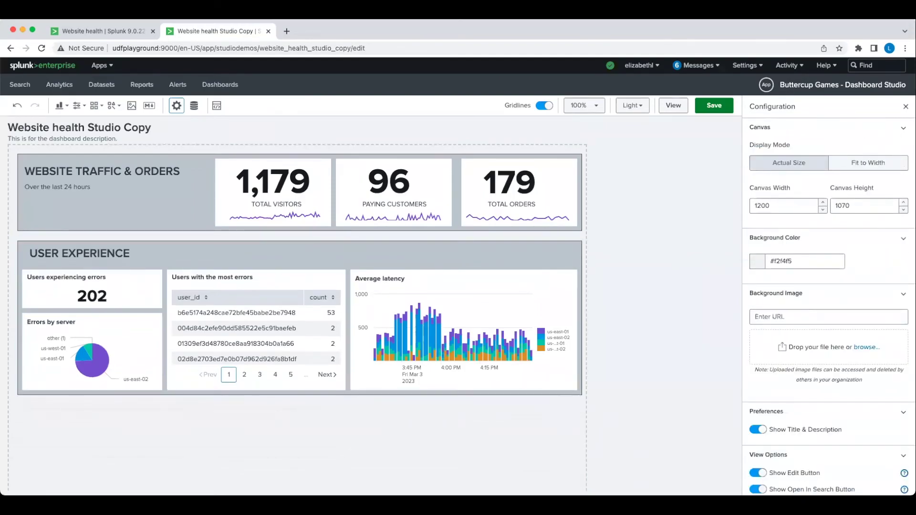
# Move the Requests per server chart up to X 30, Y 580 and narrow it to about 1150
pyautogui.scroll(-5, 279, 415)
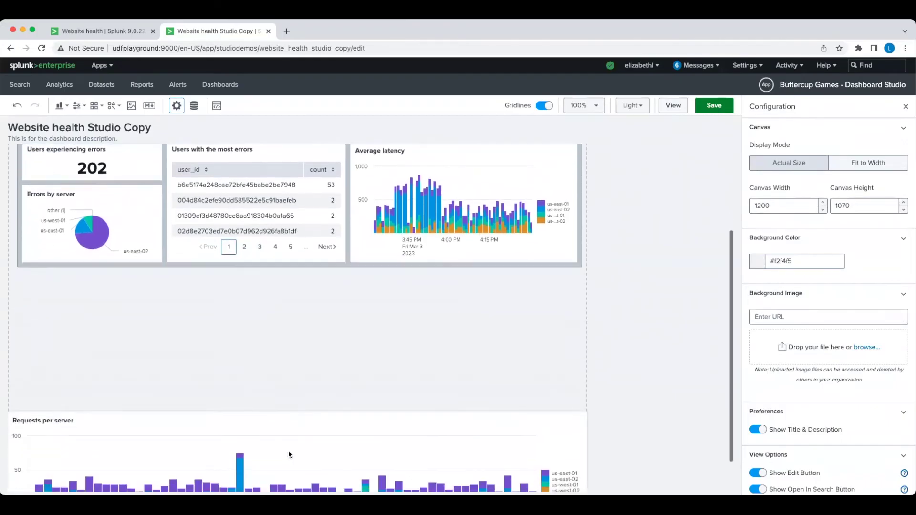
pyautogui.moveTo(289, 456); pyautogui.dragTo(296, 347)
pyautogui.moveTo(591, 361); pyautogui.dragTo(577, 361)
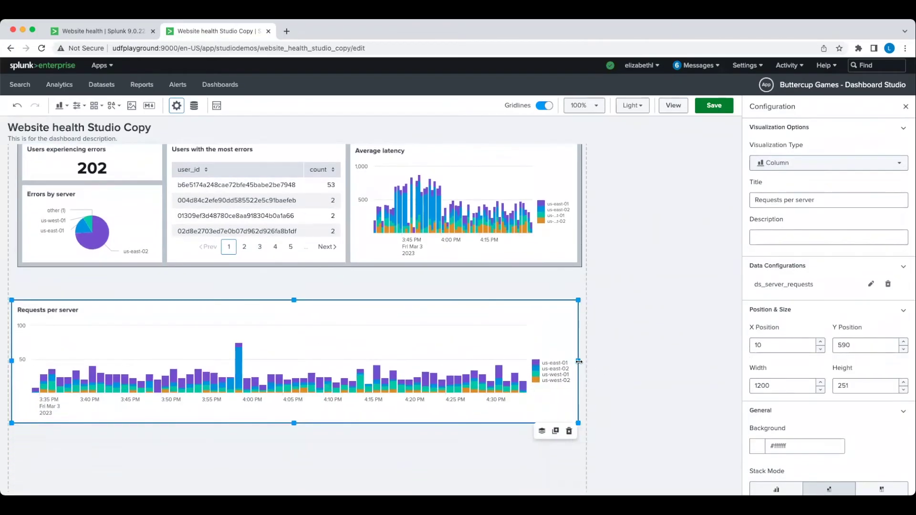
pyautogui.moveTo(12, 361); pyautogui.dragTo(21, 361)
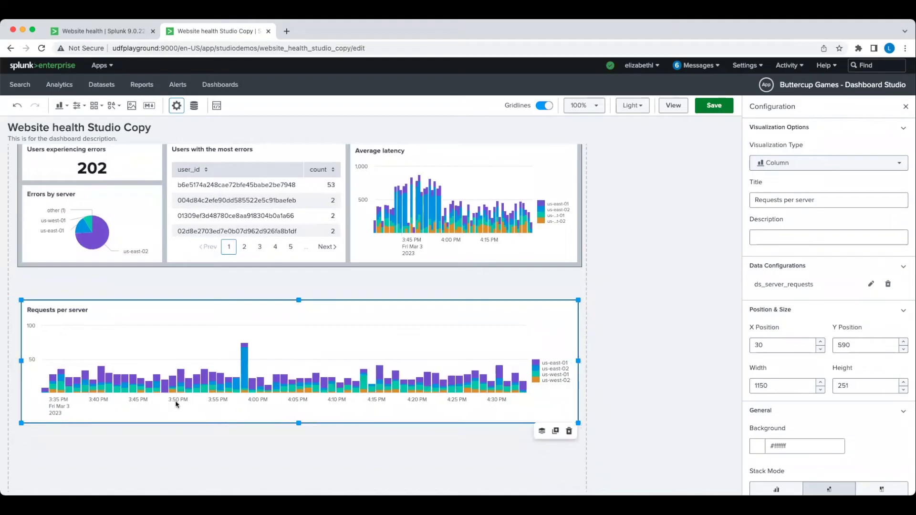
pyautogui.moveTo(176, 404); pyautogui.dragTo(176, 400)
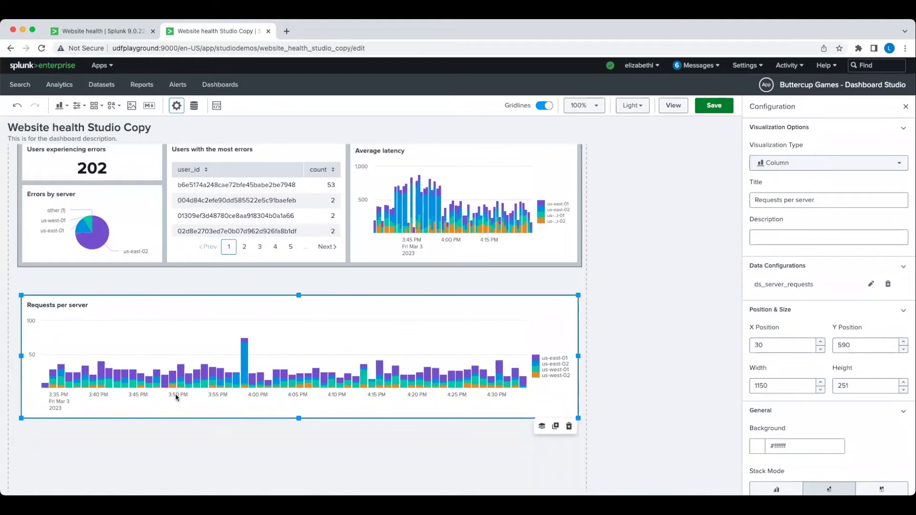
# Add a column chart of about 1150 by 240 at X 30, Y 810, and shorten the Requests per server chart above it
pyautogui.click(61, 106)
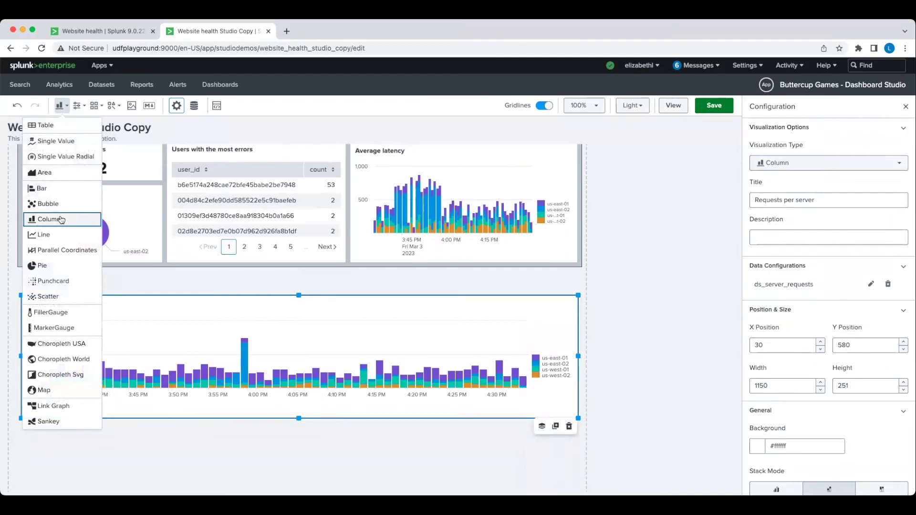
pyautogui.click(50, 219)
pyautogui.moveTo(246, 276); pyautogui.dragTo(96, 399)
pyautogui.moveTo(168, 334); pyautogui.dragTo(579, 379)
pyautogui.click(297, 364)
pyautogui.moveTo(297, 374)
pyautogui.mouseDown()
pyautogui.moveTo(296, 360)
pyautogui.moveTo(300, 366)
pyautogui.mouseUp()
# Title the new column chart "Server response codes" and start a chain search named ds_server_responses as its primary data source
pyautogui.click(294, 410)
pyautogui.click(774, 200)
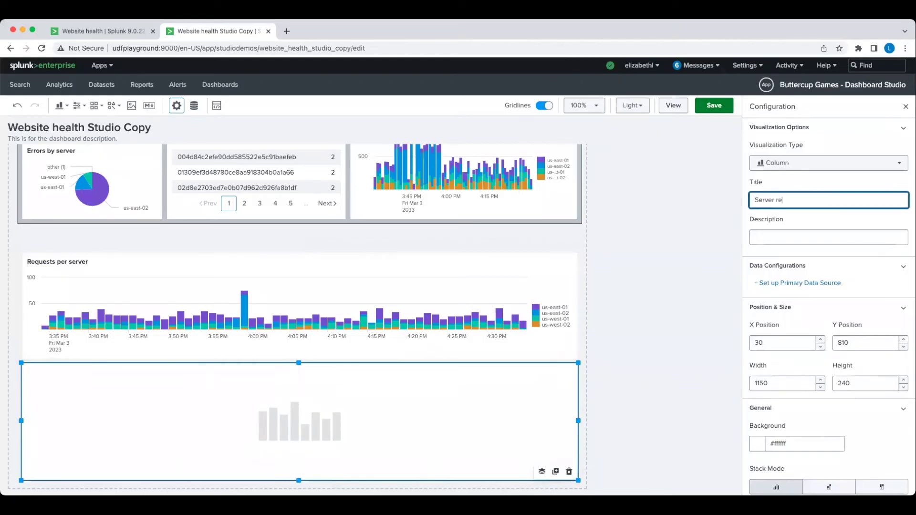
pyautogui.click(817, 283)
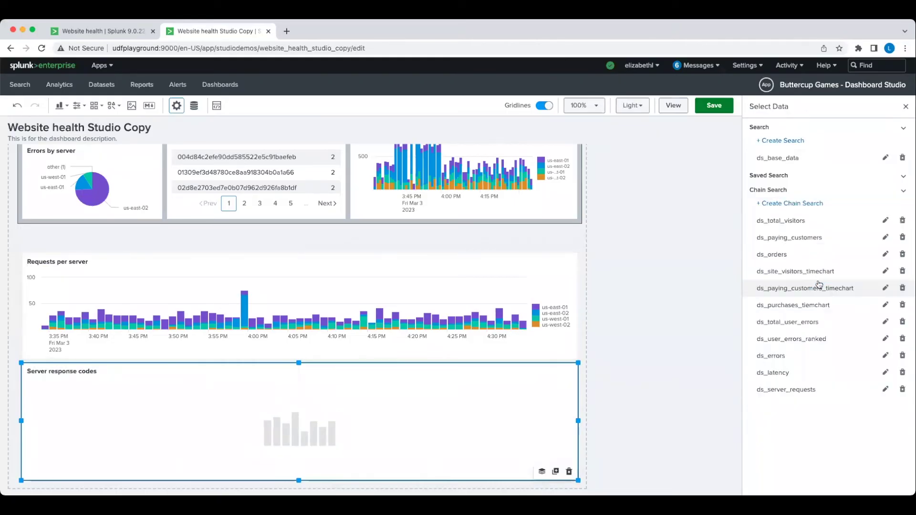
pyautogui.click(801, 204)
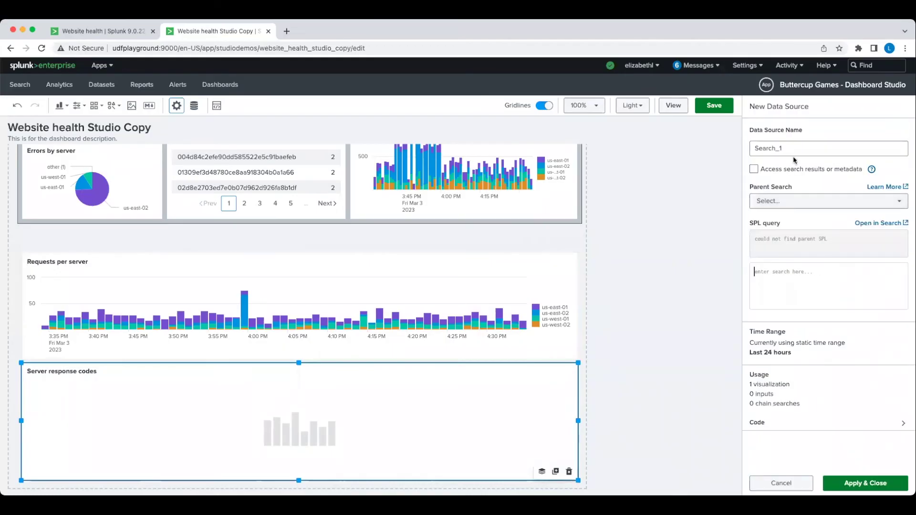
pyautogui.click(793, 149)
pyautogui.write('ds_server_responses')
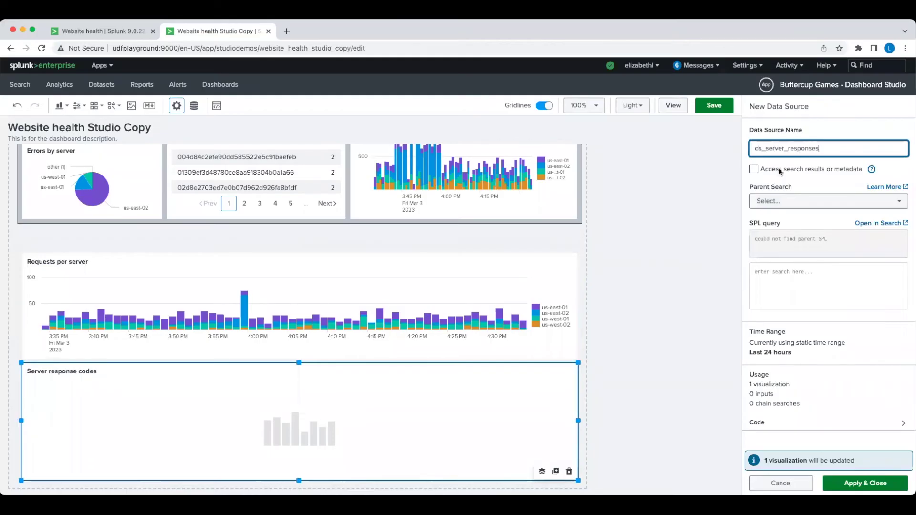
# Set ds_base_data as the parent search, enter the query "| timechart count(status_code) by webserver" and apply the data source
pyautogui.click(763, 201)
pyautogui.click(786, 238)
pyautogui.click(777, 289)
pyautogui.write('| timechart co')
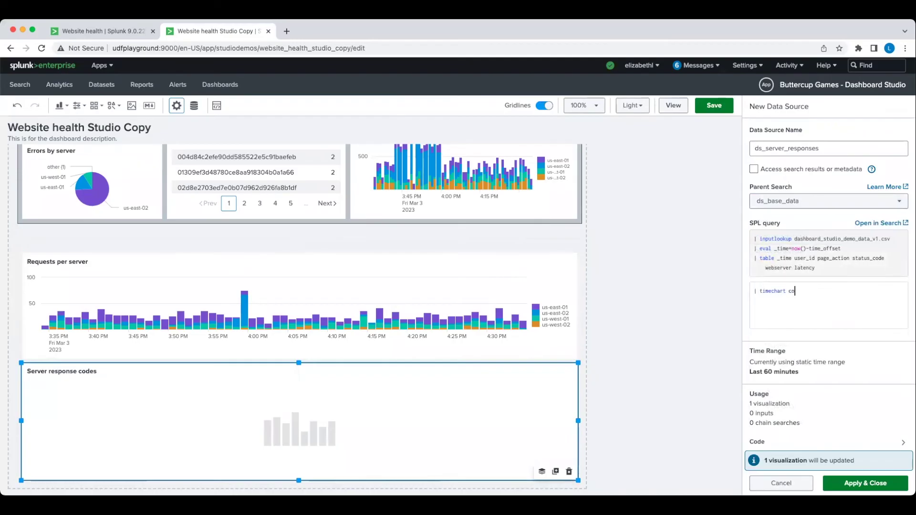
pyautogui.write('unt(status_code) by webserver')
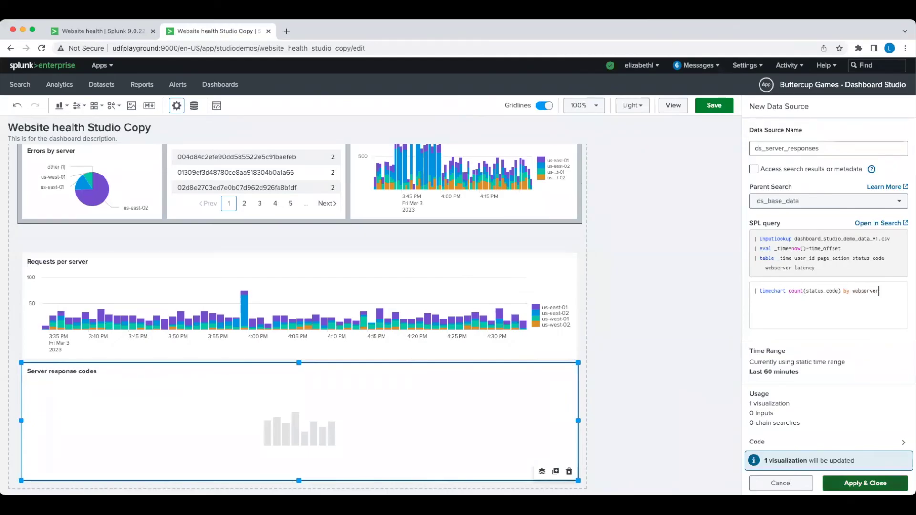
pyautogui.click(864, 484)
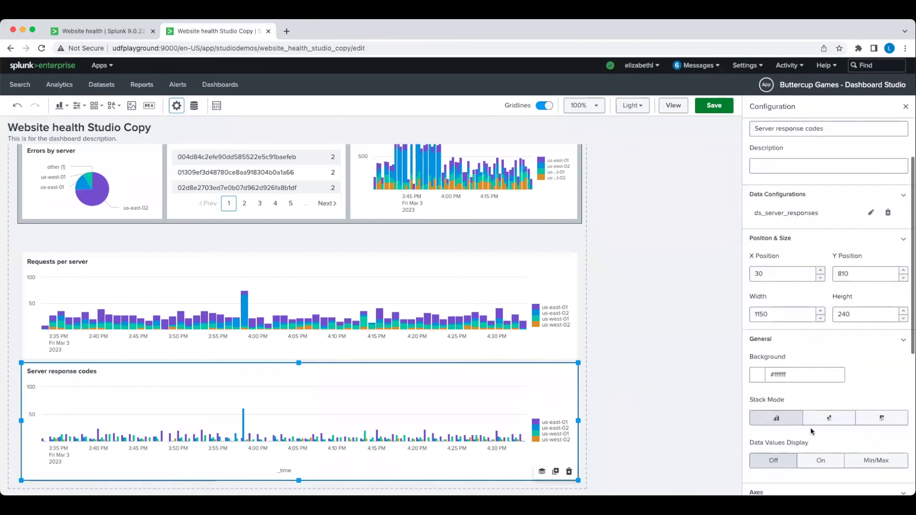
# Stack the Server response codes columns and hide the X axis title by adding "xAxisTitleVisibility":"hide" to the chart's code options
pyautogui.click(827, 423)
pyautogui.scroll(-10, 818, 427)
pyautogui.click(805, 485)
pyautogui.scroll(-4, 803, 429)
pyautogui.click(876, 383)
pyautogui.write(',')
pyautogui.press('Return')
pyautogui.write('"xAxisTitleVisibility":')
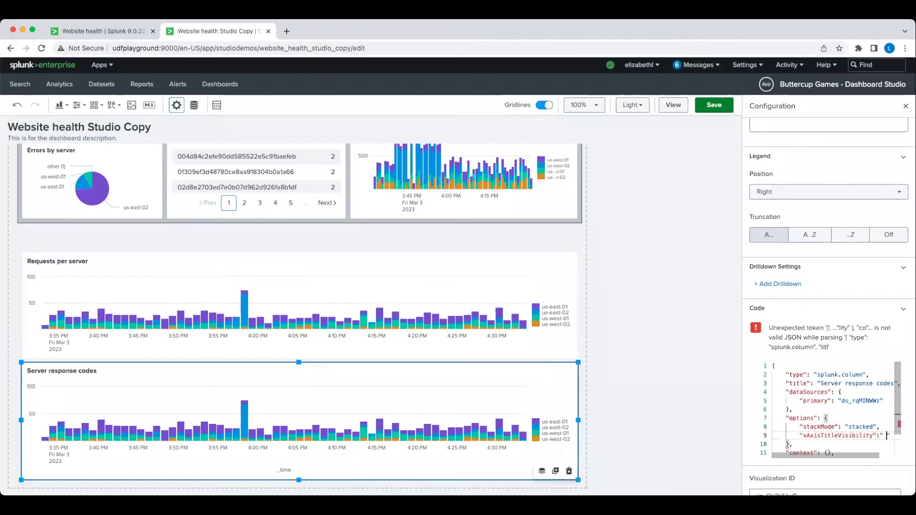
pyautogui.write('hide')
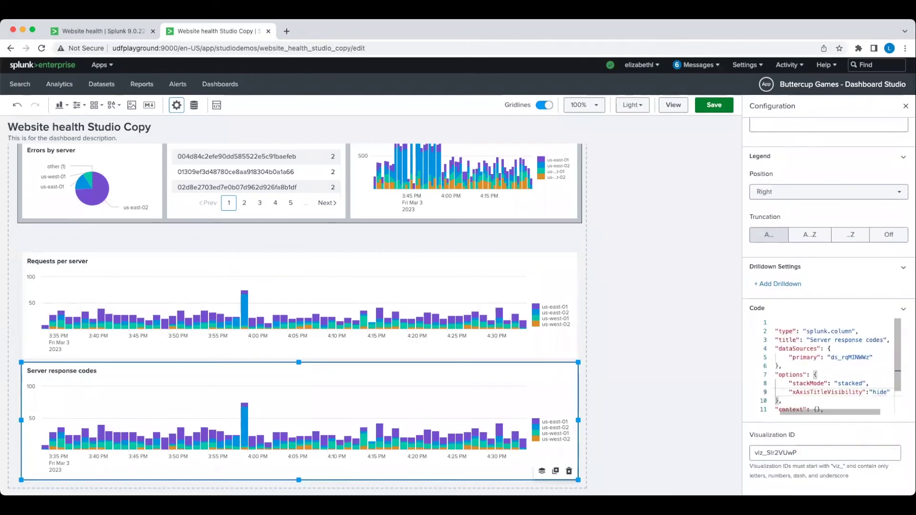
pyautogui.click(902, 309)
# Duplicate the USER EXPERIENCE rectangle to X 20, Y 530, extend it below the Server response codes chart and send it to the back
pyautogui.scroll(2, 281, 292)
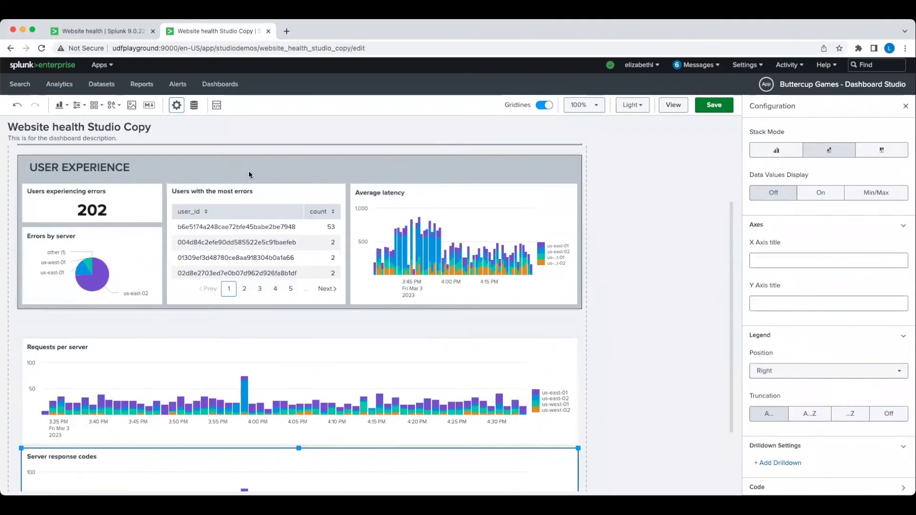
pyautogui.click(249, 173)
pyautogui.click(560, 318)
pyautogui.scroll(-1, 361, 238)
pyautogui.moveTo(361, 239); pyautogui.dragTo(356, 385)
pyautogui.scroll(-1, 356, 388)
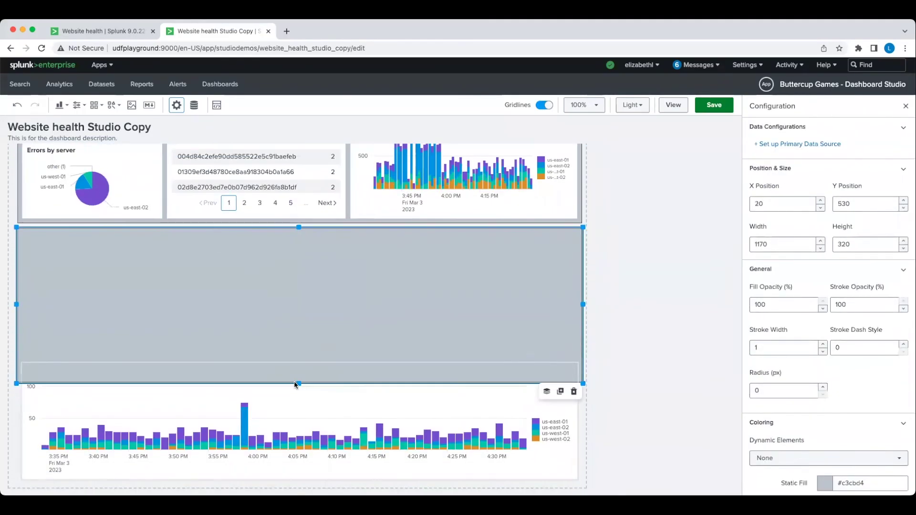
pyautogui.moveTo(298, 383); pyautogui.dragTo(299, 485)
pyautogui.click(547, 477)
pyautogui.click(578, 483)
# Duplicate the USER EXPERIENCE label onto the upper strip of the third rectangle and change its text to "# SERVER REQUESTS"
pyautogui.scroll(2, 157, 240)
pyautogui.click(160, 188)
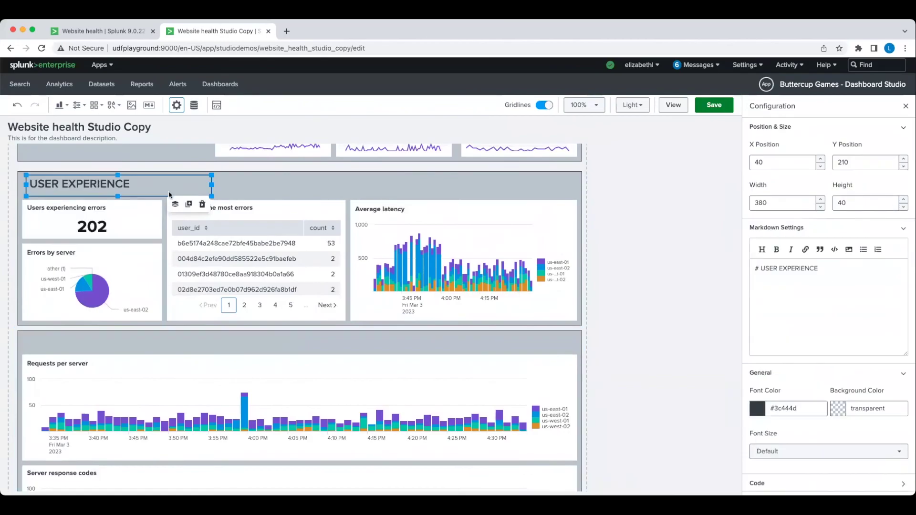
pyautogui.click(189, 205)
pyautogui.moveTo(142, 194); pyautogui.dragTo(128, 343)
pyautogui.moveTo(821, 269); pyautogui.dragTo(753, 270)
pyautogui.write('# SERVER REQUESTS')
# Move the USER EXPERIENCE section with its rectangle, label and visualizations up slightly to even the spacing between sections
pyautogui.click(404, 196)
pyautogui.moveTo(584, 332); pyautogui.dragTo(131, 184)
pyautogui.moveTo(265, 286); pyautogui.dragTo(265, 280)
# Select the USER EXPERIENCE rectangle with its visualizations and shift them up slightly, closer to the WEBSITE TRAFFIC & ORDERS section
pyautogui.click(337, 324)
pyautogui.click(411, 274)
pyautogui.keyDown('shift'); pyautogui.click(267, 270); pyautogui.keyUp('shift')
pyautogui.keyDown('shift'); pyautogui.click(112, 267); pyautogui.keyUp('shift')
pyautogui.keyDown('shift'); pyautogui.click(101, 210); pyautogui.keyUp('shift')
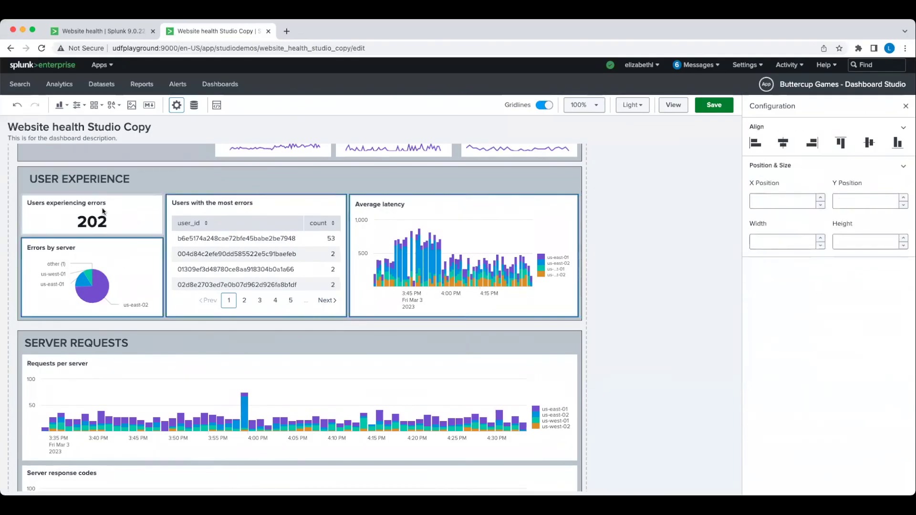
pyautogui.moveTo(100, 211); pyautogui.dragTo(101, 206)
pyautogui.click(217, 318)
pyautogui.moveTo(299, 320); pyautogui.dragTo(300, 316)
# Move the SERVER REQUESTS rectangle, label and both charts up slightly so the gap matches the spacing between the sections above
pyautogui.scroll(-1, 304, 342)
pyautogui.moveTo(176, 292); pyautogui.dragTo(258, 465)
pyautogui.moveTo(309, 456); pyautogui.dragTo(309, 450)
pyautogui.scroll(1, 309, 451)
pyautogui.click(645, 320)
# Add a drilldown to the Requests per server chart with Set Tokens as its on-click action
pyautogui.scroll(-3, 276, 305)
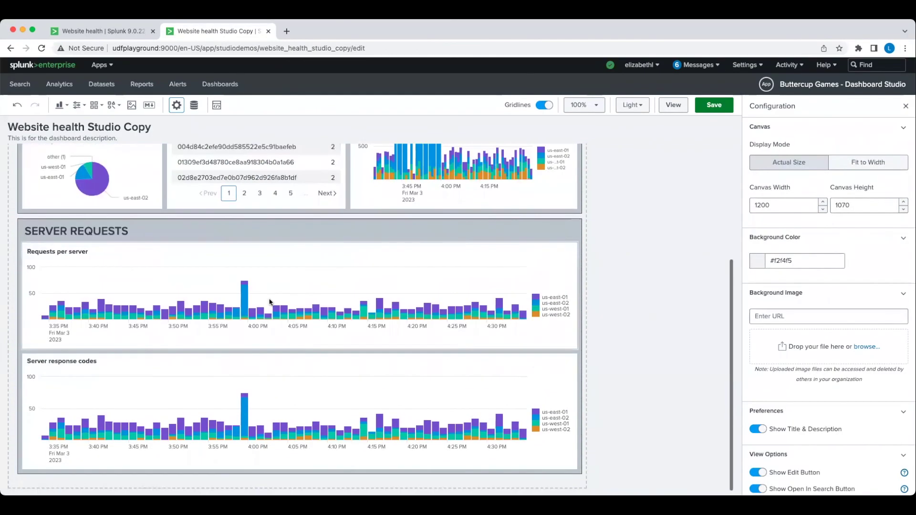
pyautogui.click(276, 301)
pyautogui.scroll(-10, 787, 410)
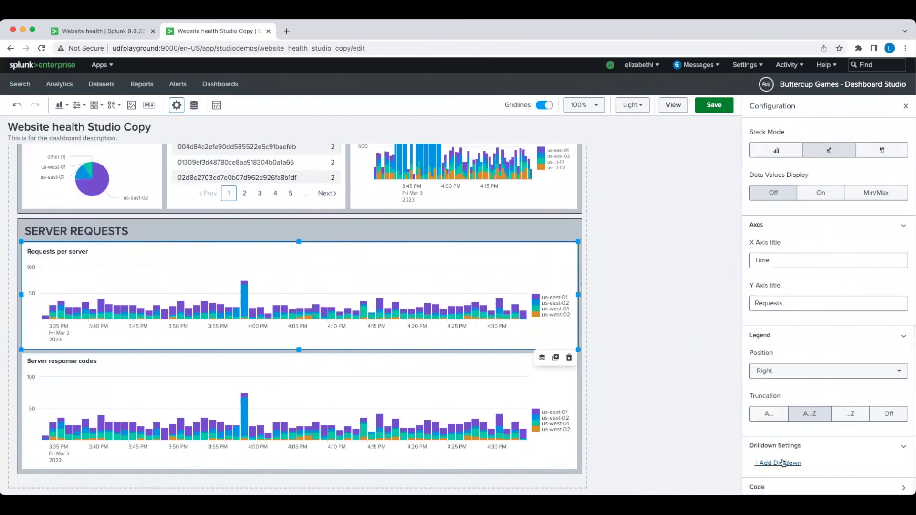
pyautogui.click(782, 462)
pyautogui.click(781, 143)
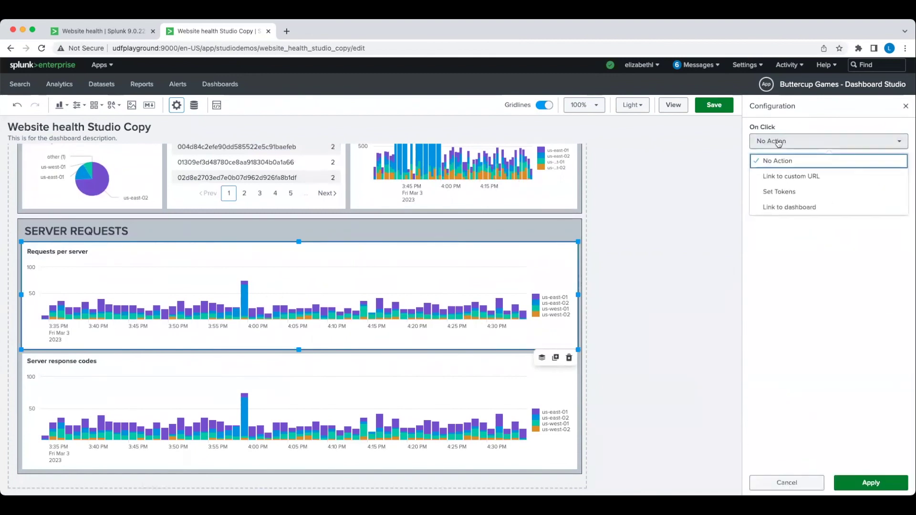
pyautogui.click(772, 191)
# Define the drilldown's predefined token webserver with the value name and the default value *, and apply it
pyautogui.click(775, 291)
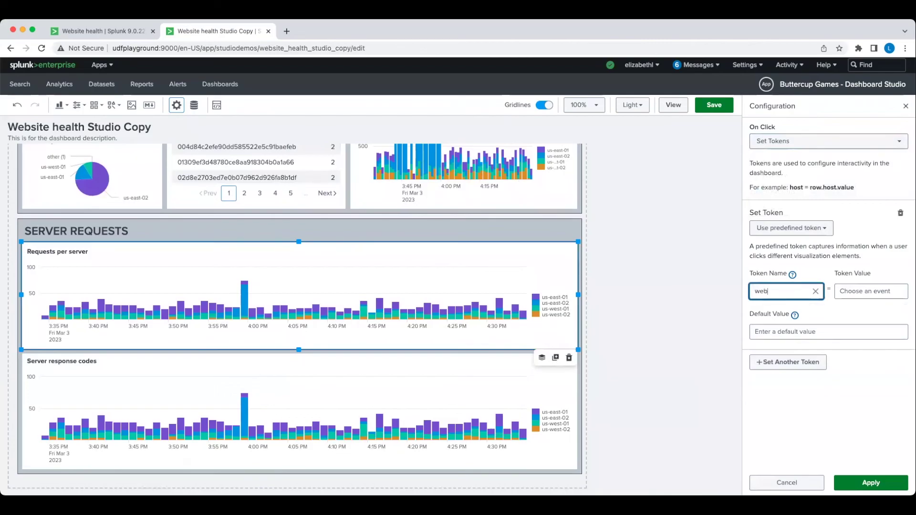
pyautogui.write('webserver')
pyautogui.click(859, 291)
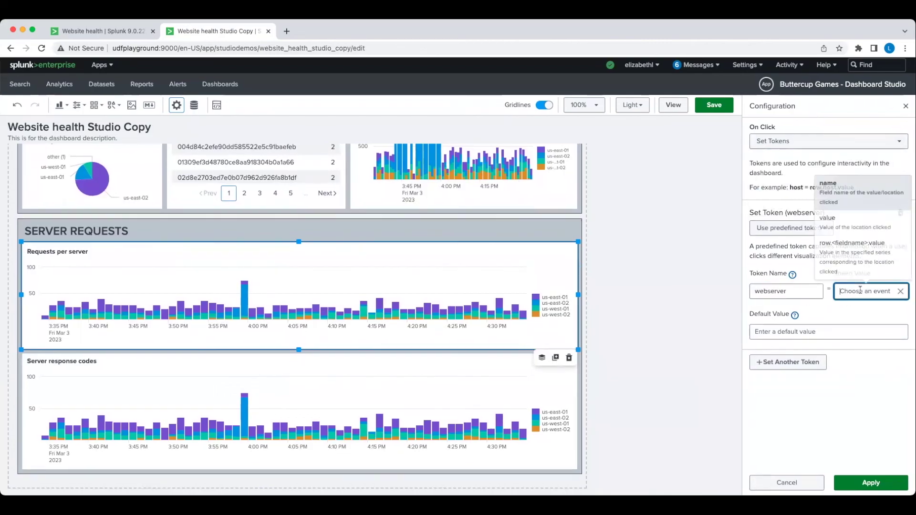
pyautogui.click(828, 202)
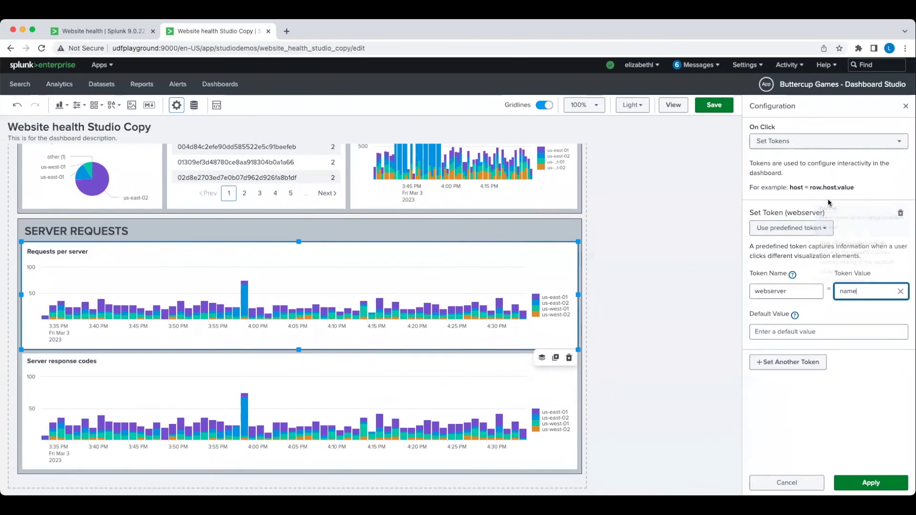
pyautogui.click(778, 332)
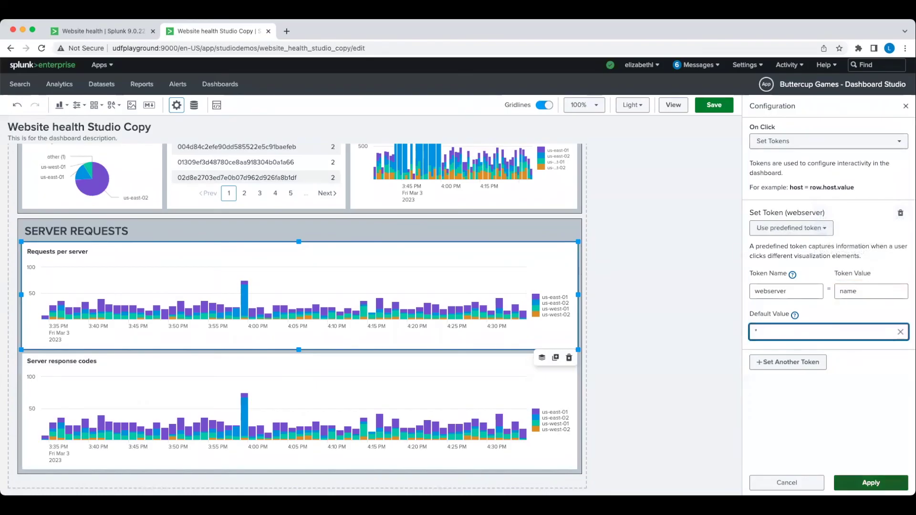
pyautogui.click(858, 483)
# Retitle the lower chart "Server response codes for $webserver$" and insert "| search webserver=$webserver$" before the timechart in its ds_server_responses query
pyautogui.click(122, 382)
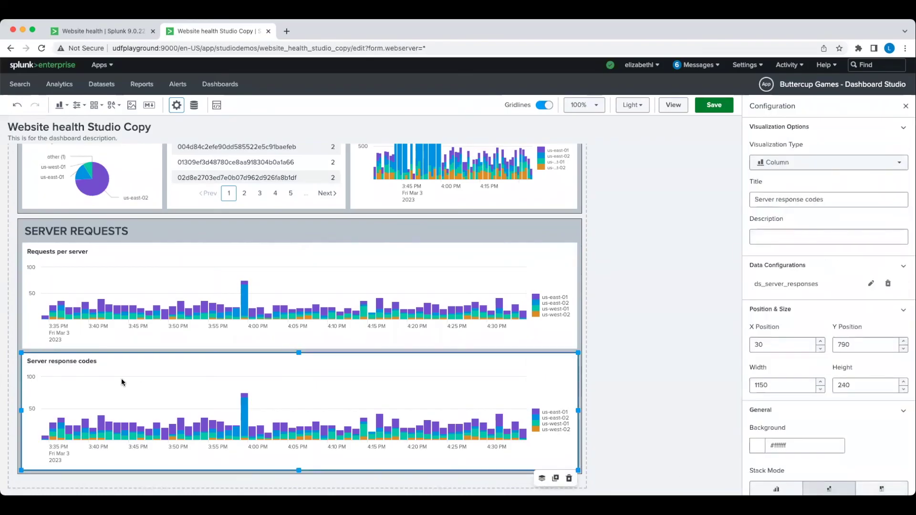
pyautogui.click(842, 203)
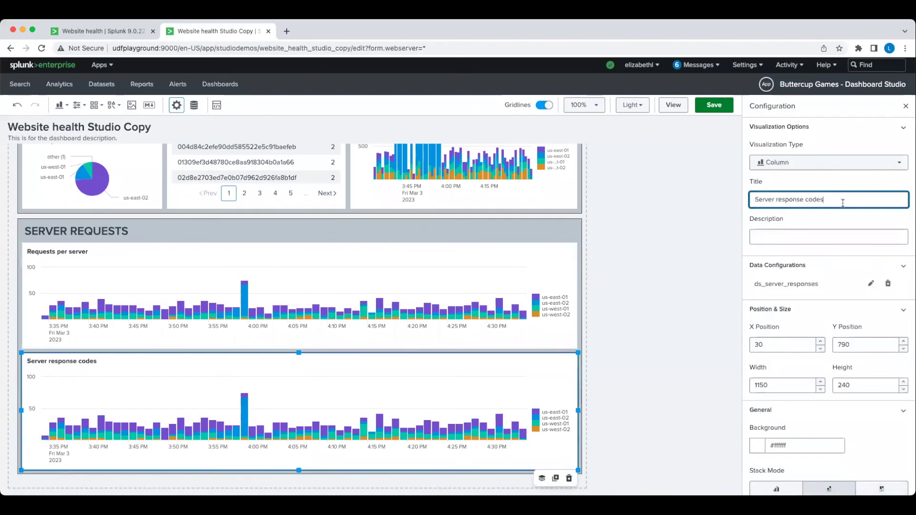
pyautogui.click(870, 283)
pyautogui.click(753, 291)
pyautogui.write('| search we')
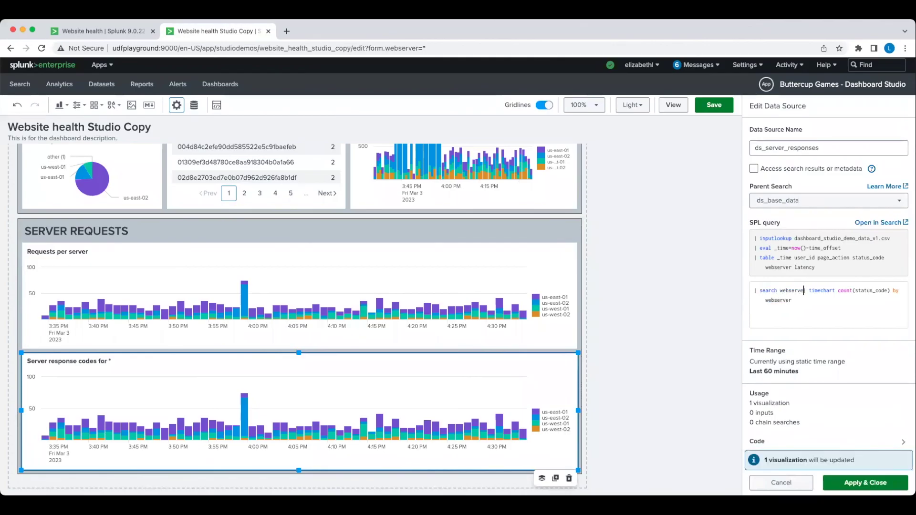
pyautogui.write('bserver=$webserver$')
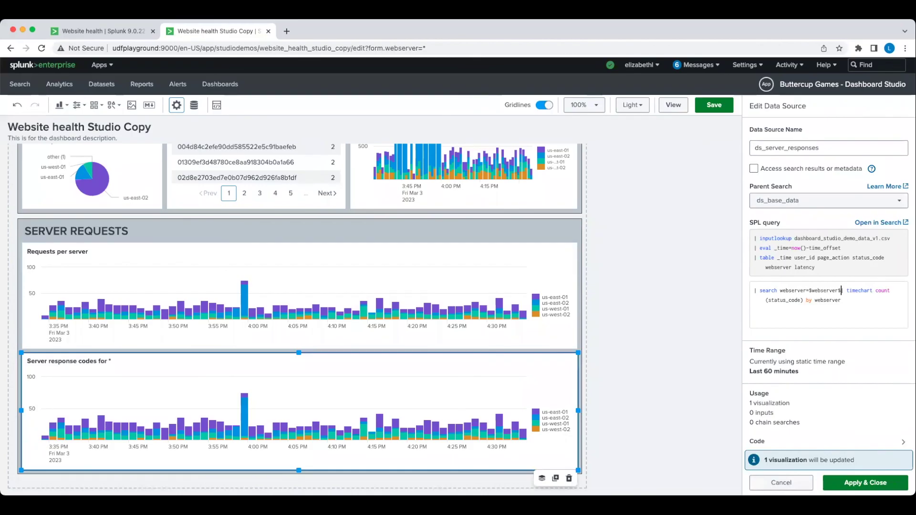
pyautogui.click(865, 482)
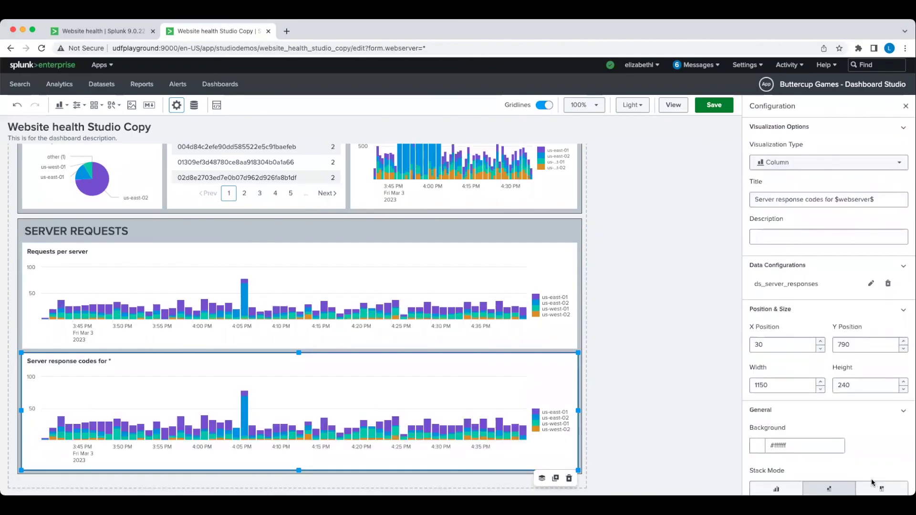
# Save the dashboard and test the drilldown in view mode with the us-east-02 and us-west-01 columns of Requests per server
pyautogui.click(714, 105)
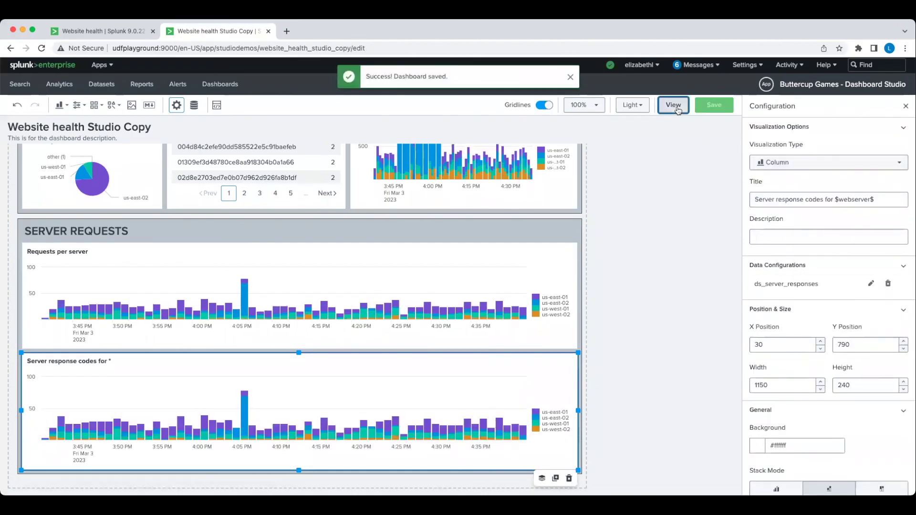
pyautogui.click(246, 315)
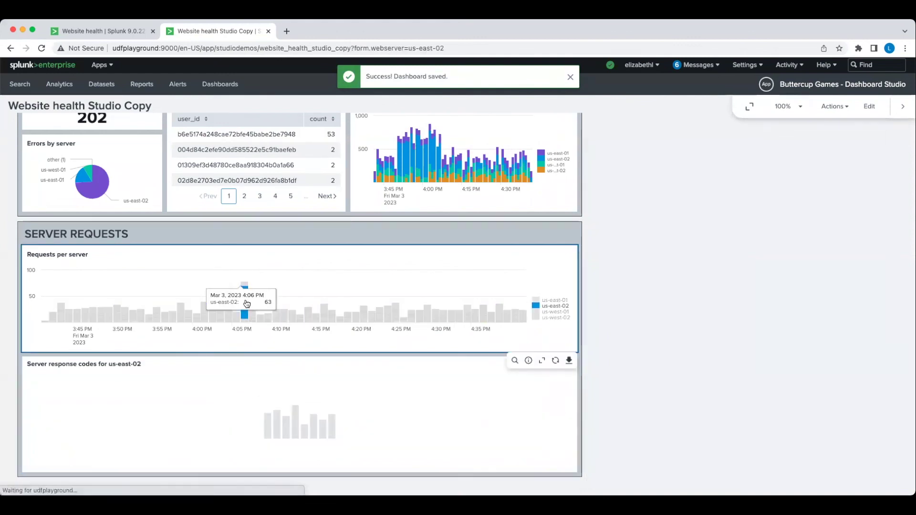
pyautogui.click(245, 322)
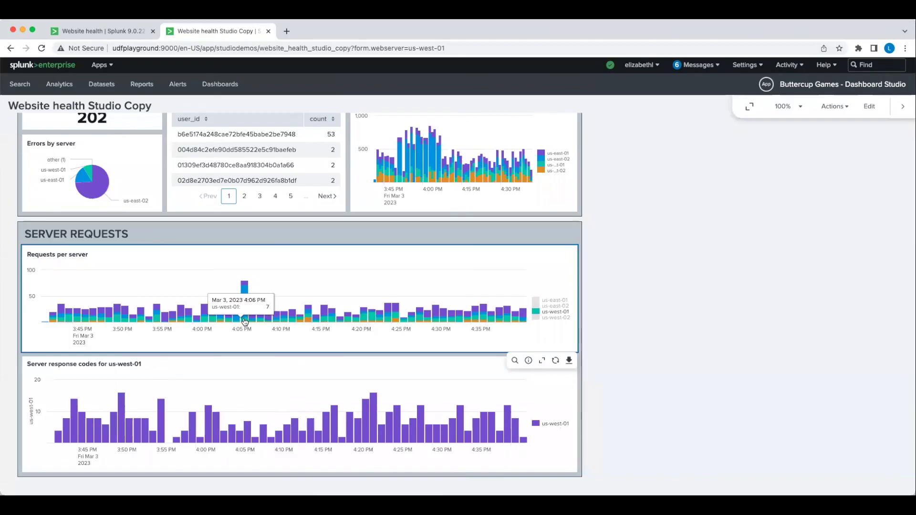
pyautogui.click(254, 317)
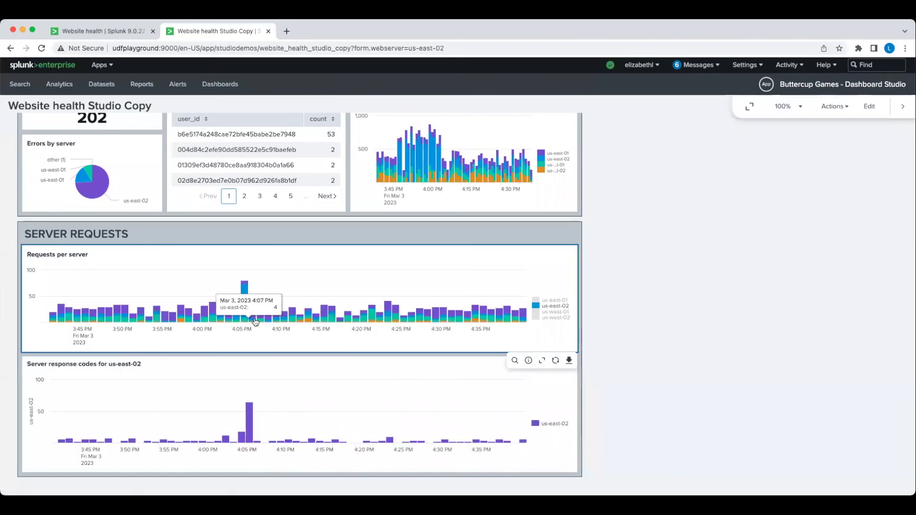
# Compare the restyled Website health Studio Copy dashboard with the original classic Website health dashboard, examining all sections of both
pyautogui.scroll(5, 255, 318)
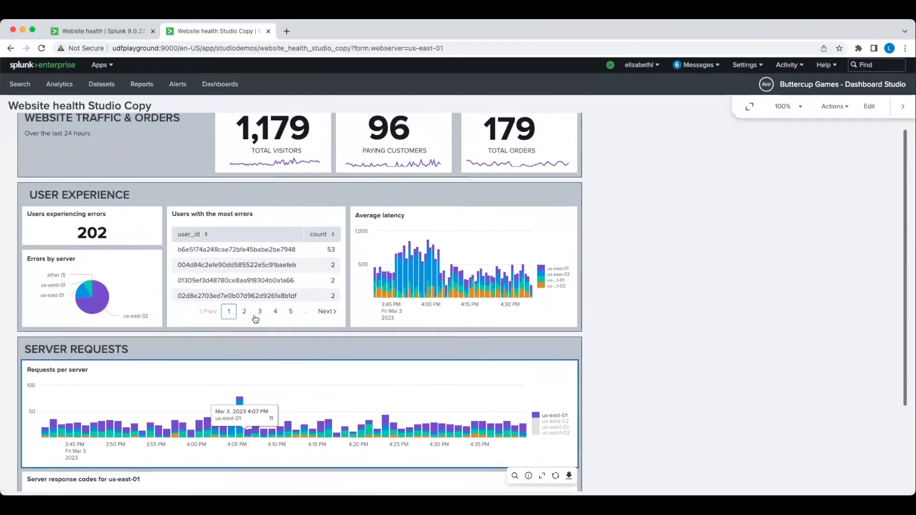
pyautogui.scroll(1, 254, 317)
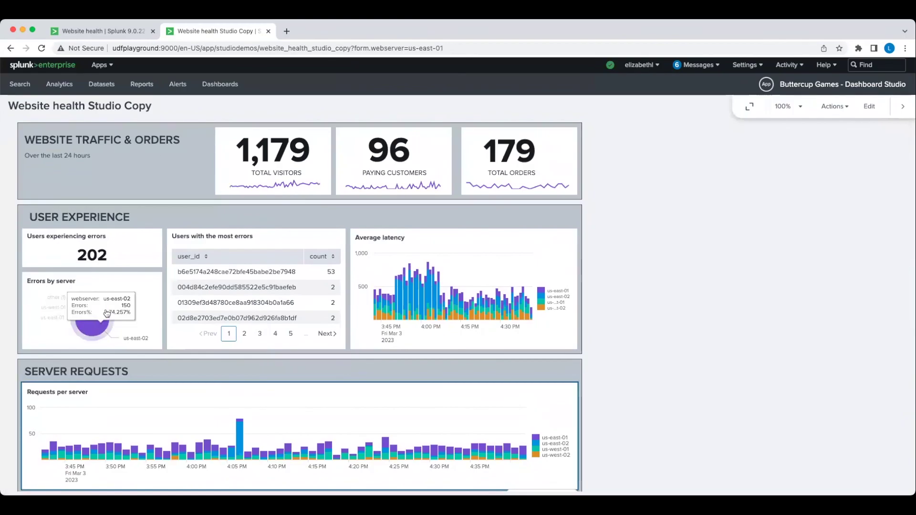
pyautogui.click(120, 35)
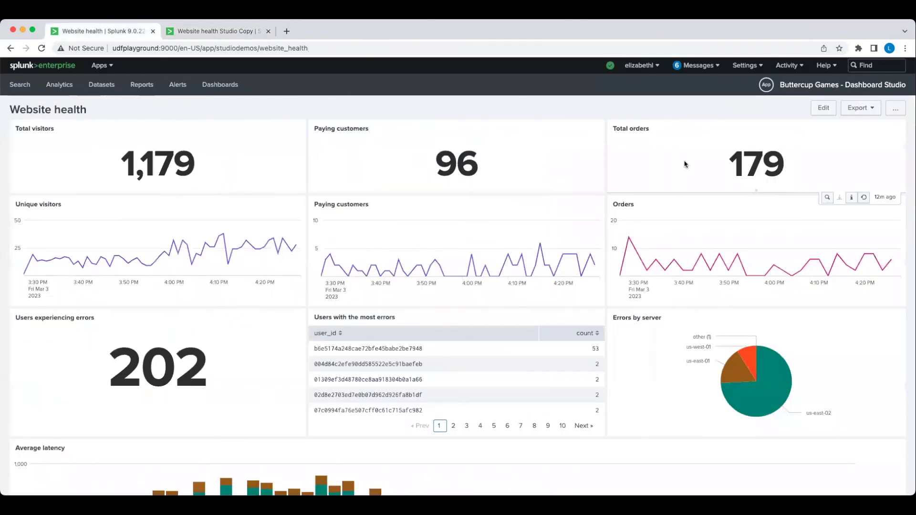
pyautogui.scroll(-3, 684, 165)
pyautogui.scroll(-5, 684, 164)
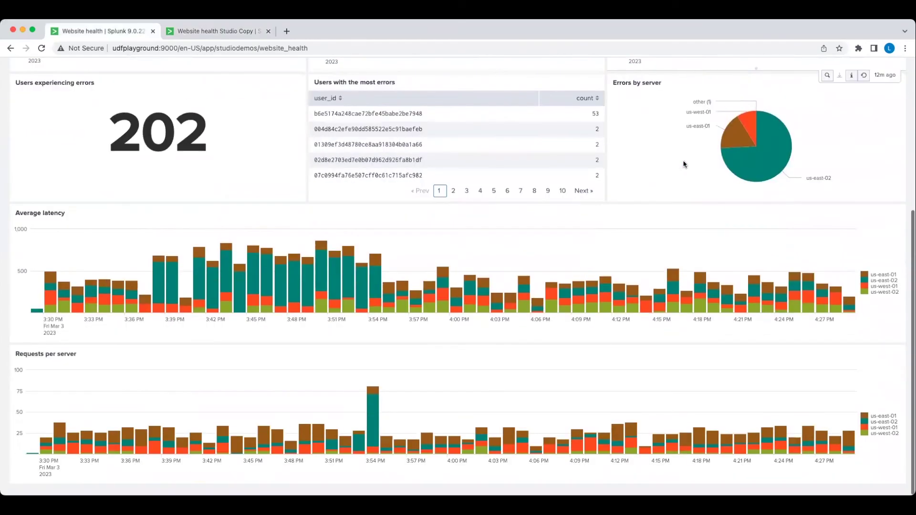
pyautogui.scroll(5, 683, 164)
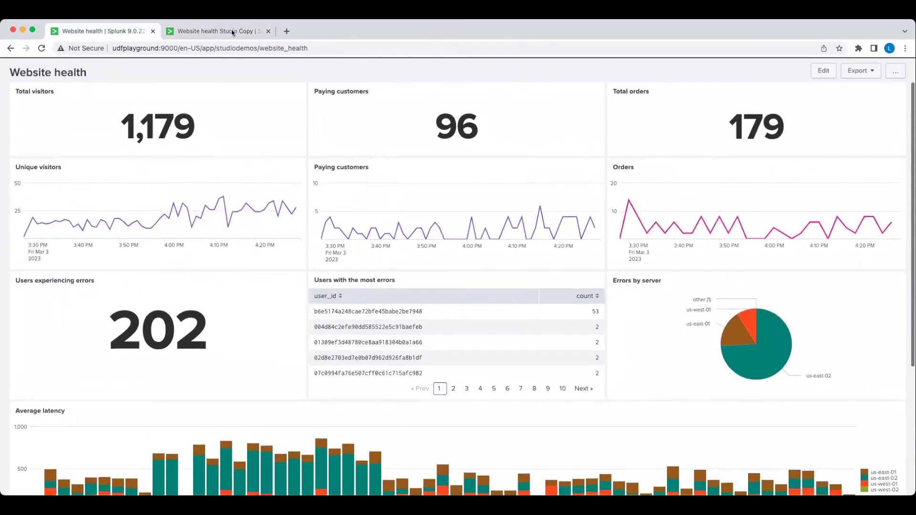
pyautogui.click(210, 29)
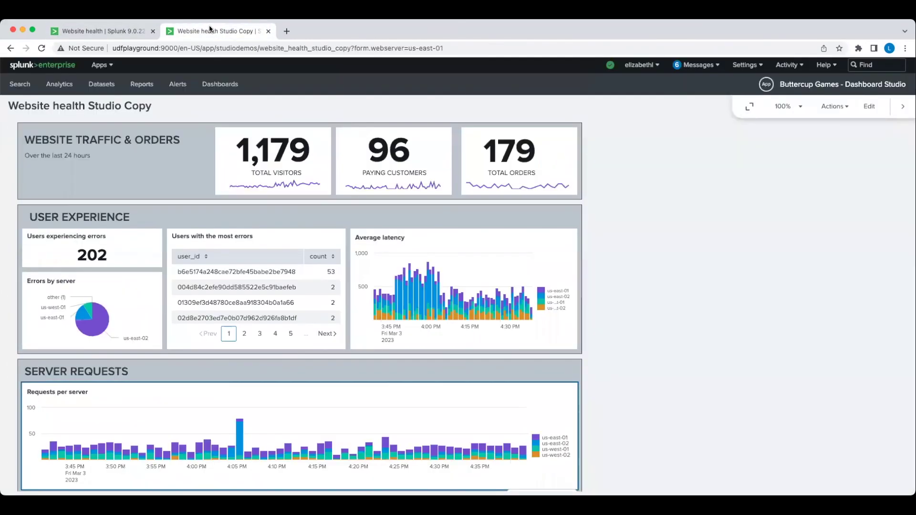
pyautogui.scroll(-5, 585, 201)
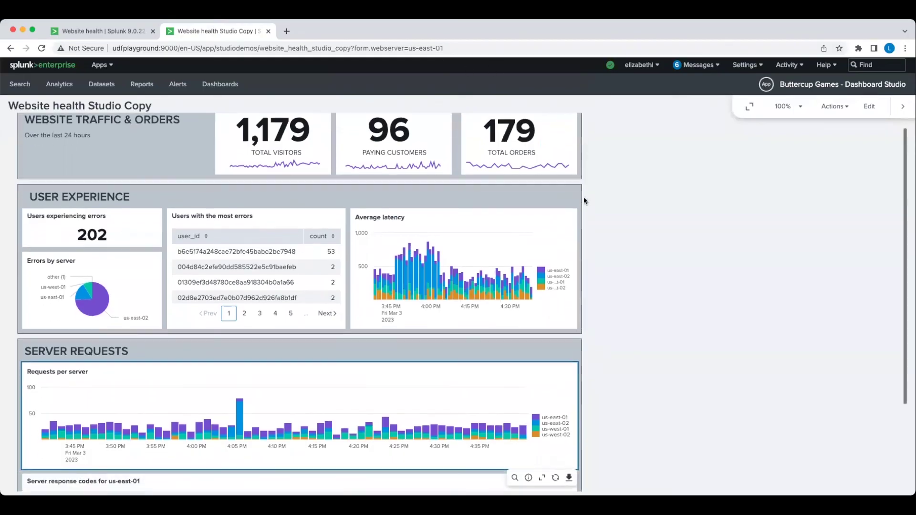
pyautogui.scroll(-1, 581, 200)
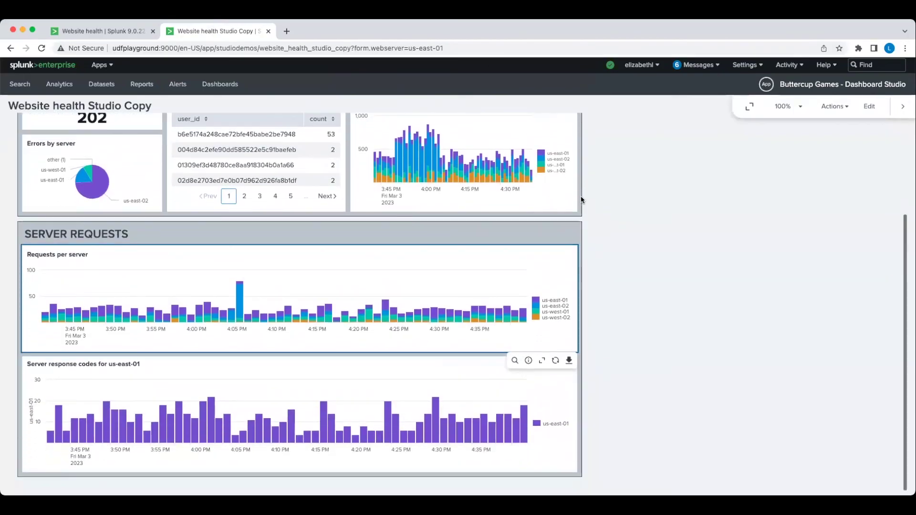
pyautogui.scroll(6, 581, 199)
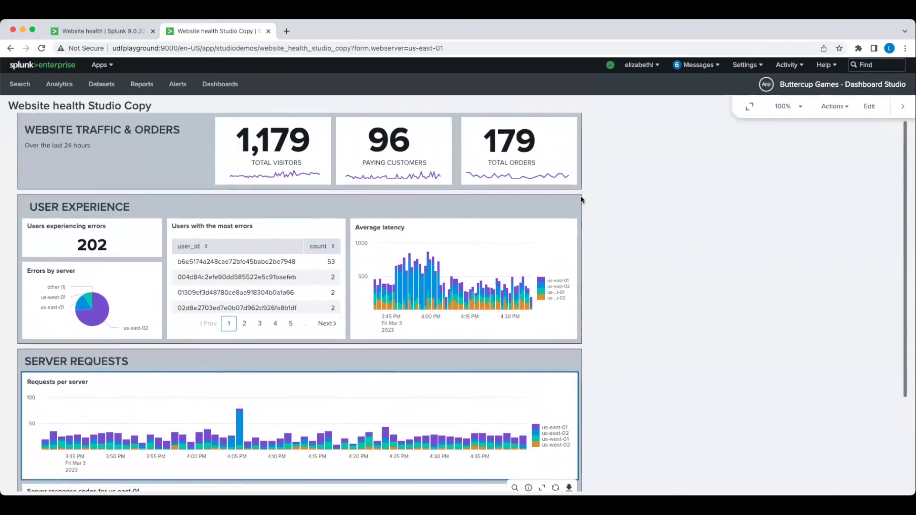